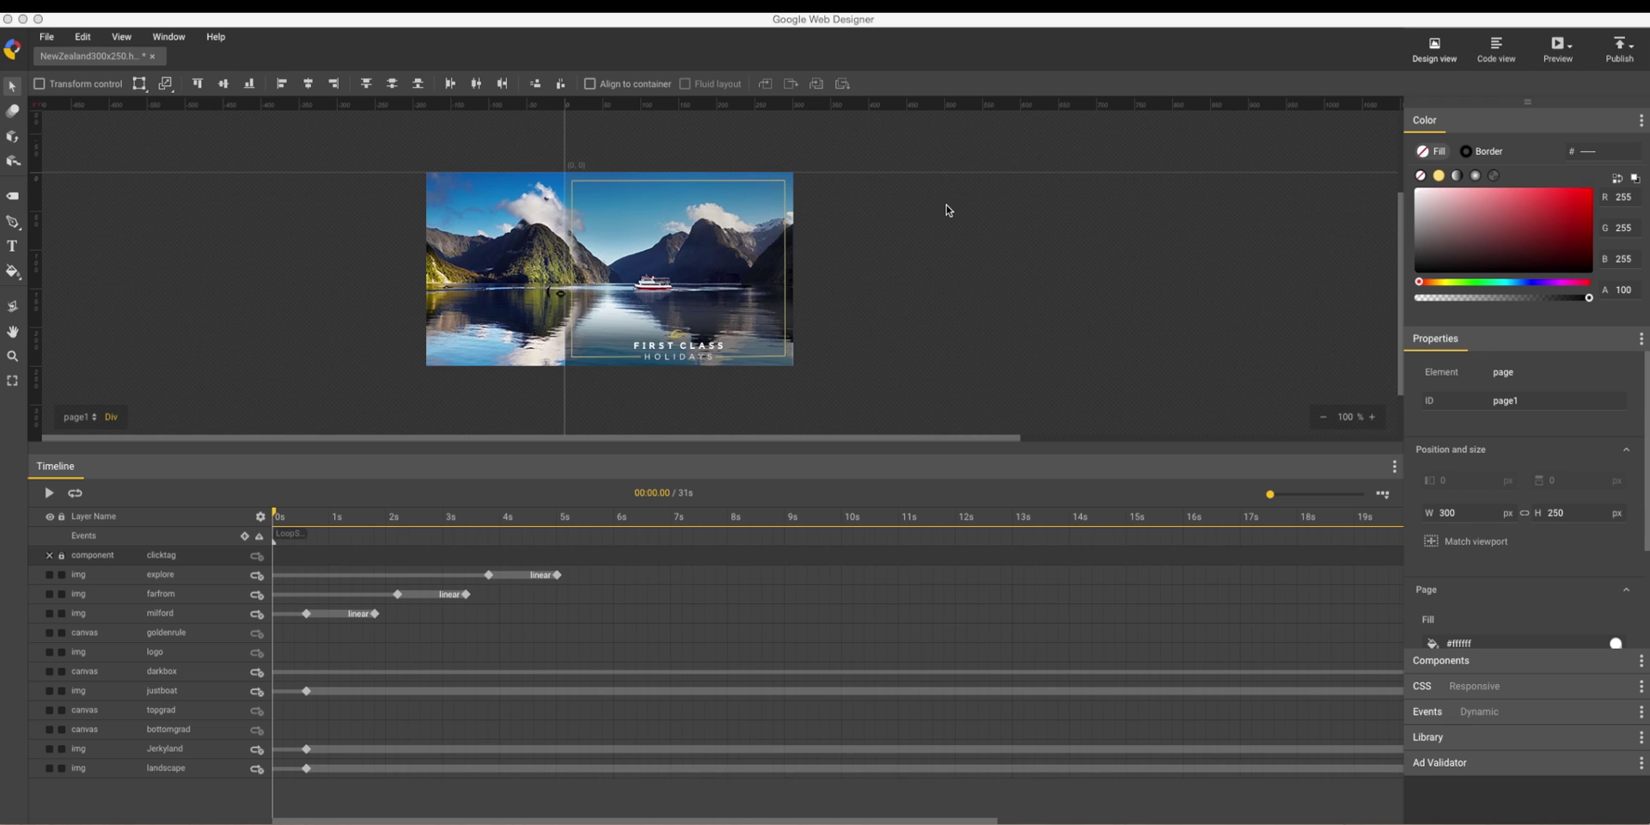
Step: Preview the banner in a browser, then play the timeline and rewind it to the start
left_click(1558, 48)
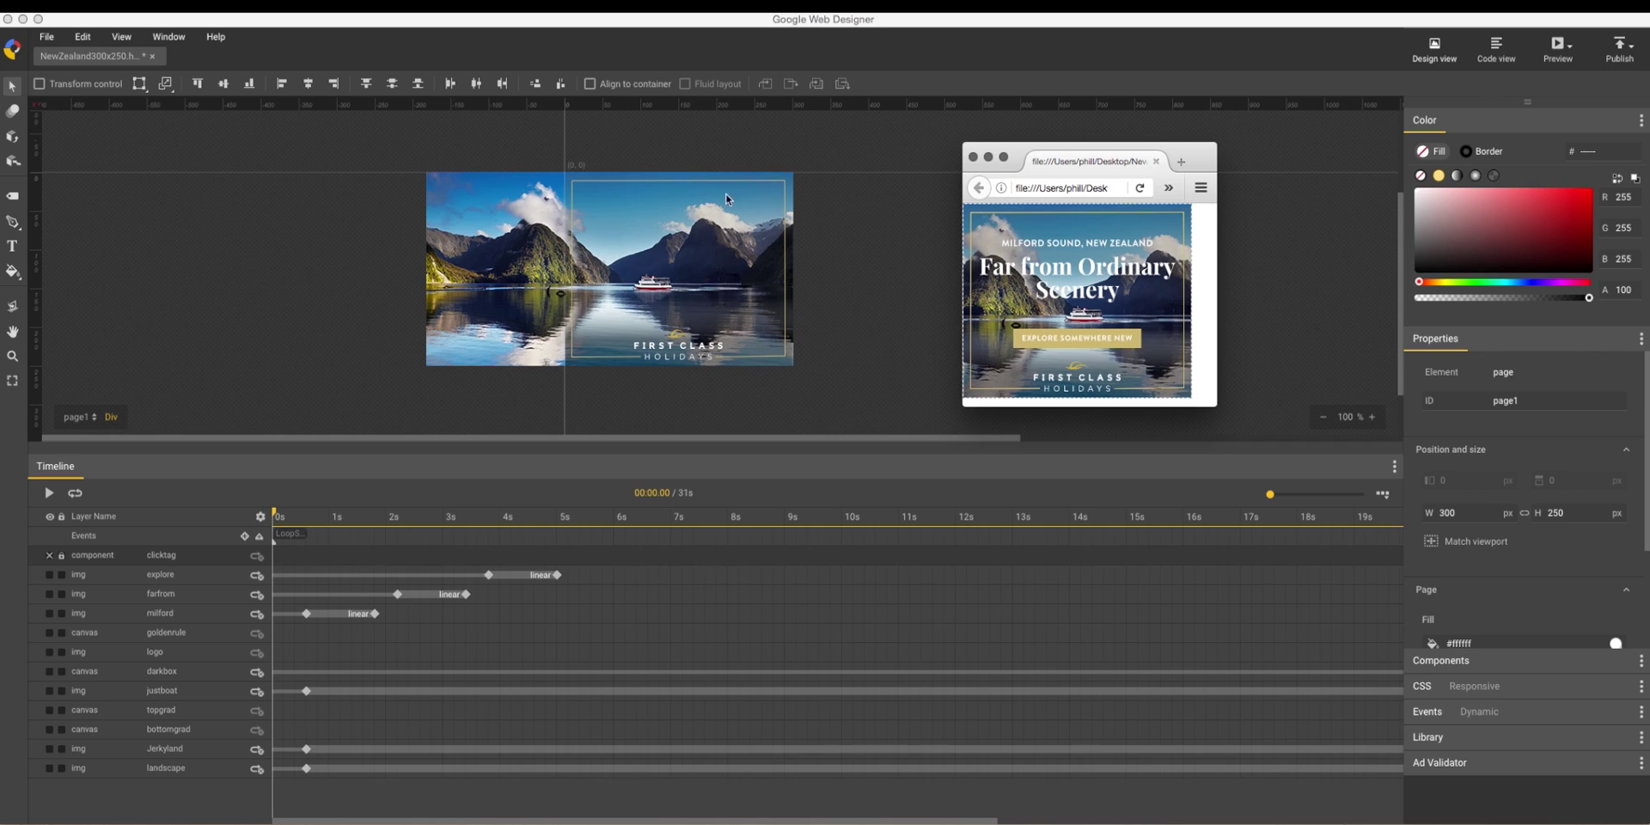
left_click(973, 156)
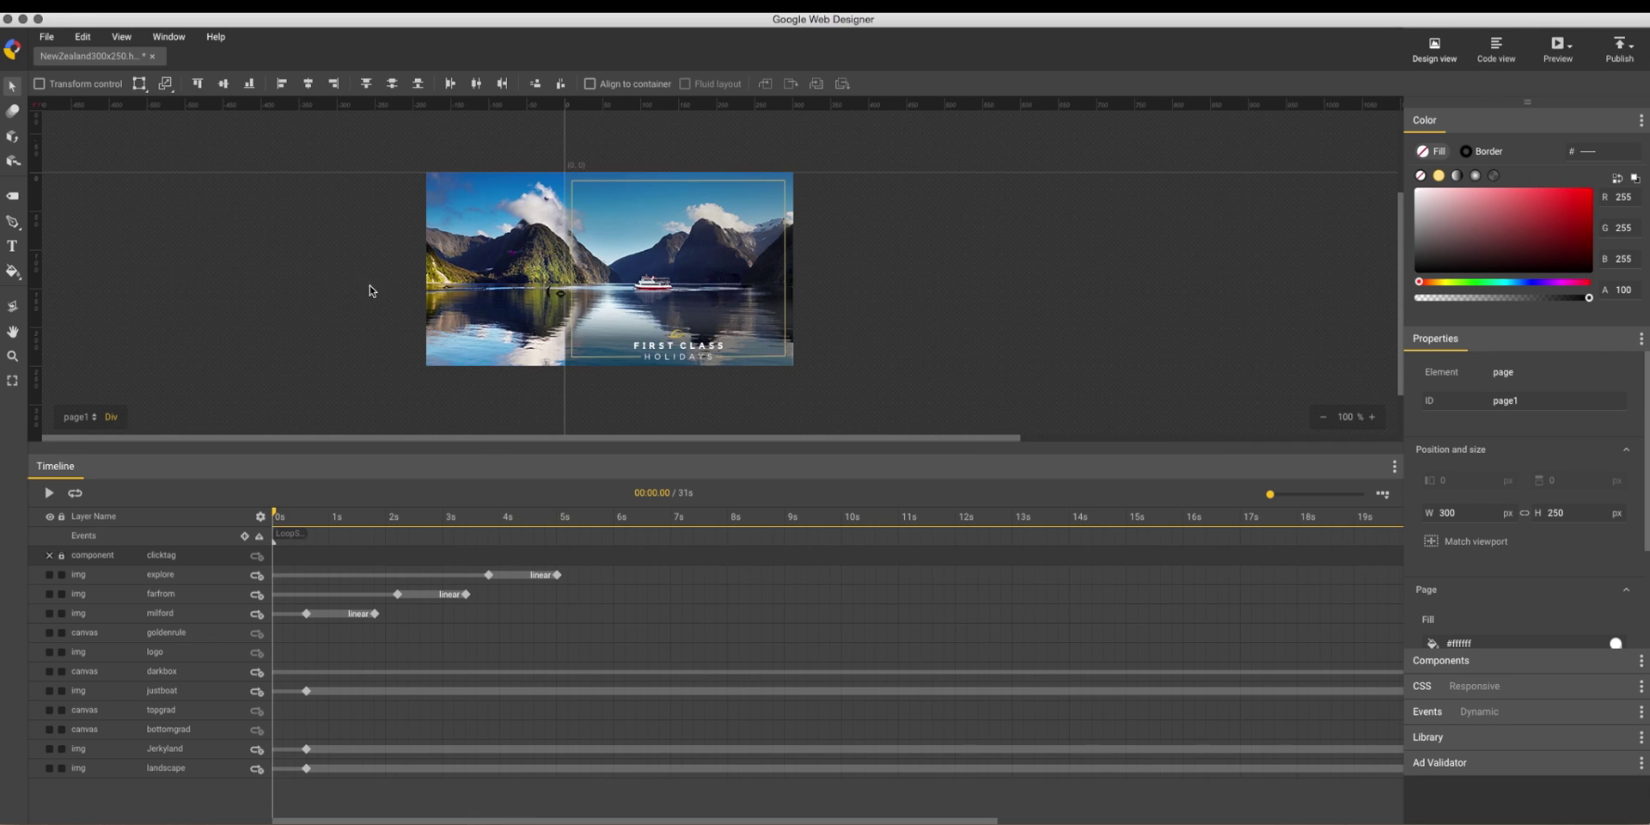
mouse_move(278, 516)
left_mouse_down()
mouse_move(571, 507)
mouse_move(254, 523)
left_mouse_up()
key("space")
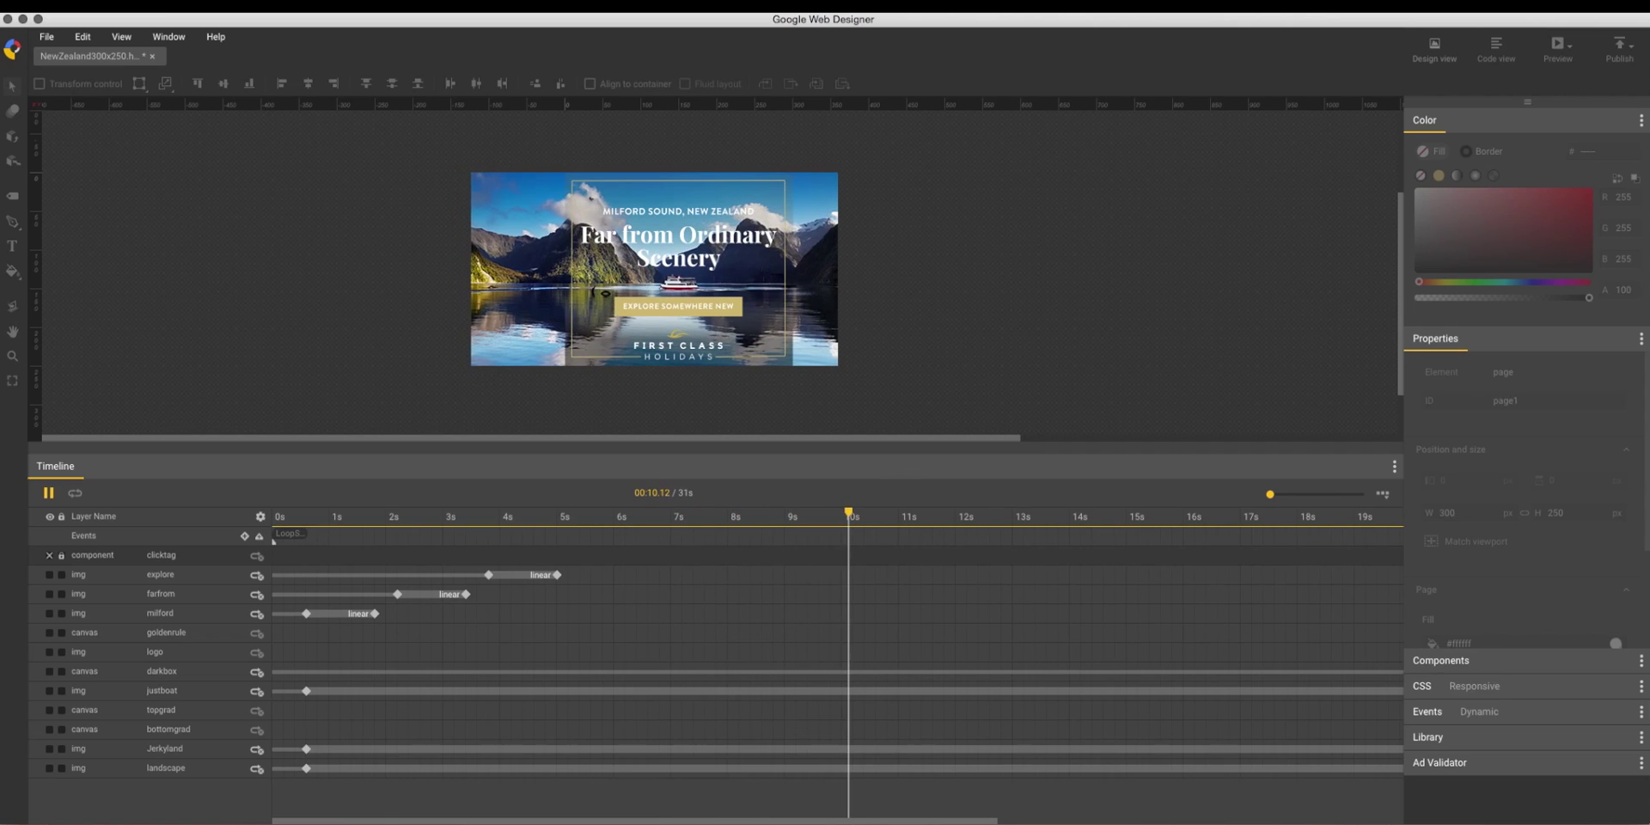
key("space")
left_click_drag(851, 515, 104, 514)
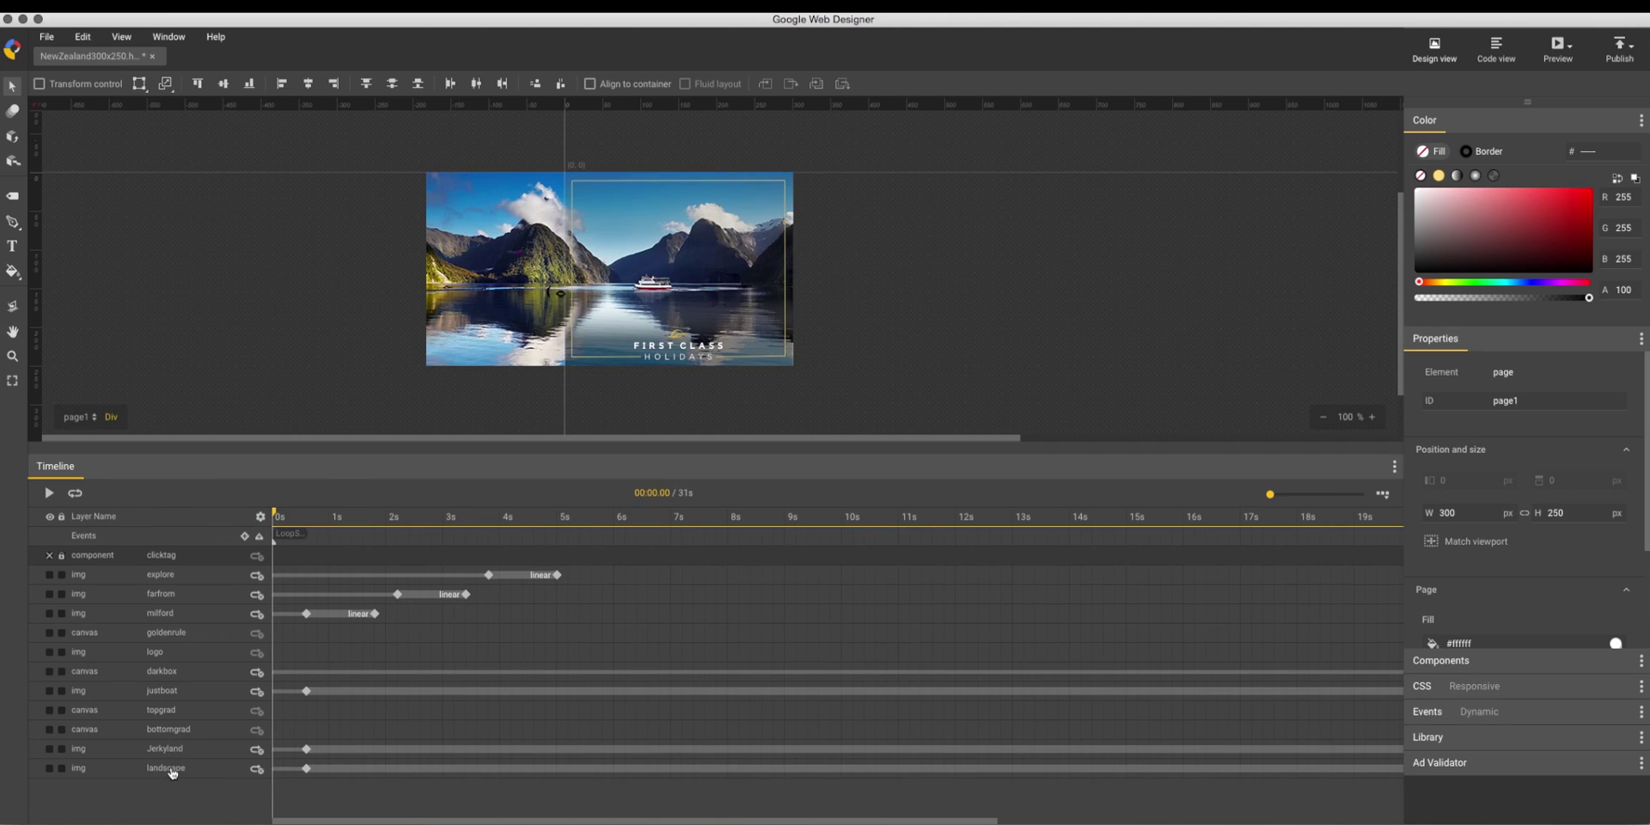
Step: Select Jerkyland's first keyframe and check its scale of 1 on every axis
left_click(308, 751)
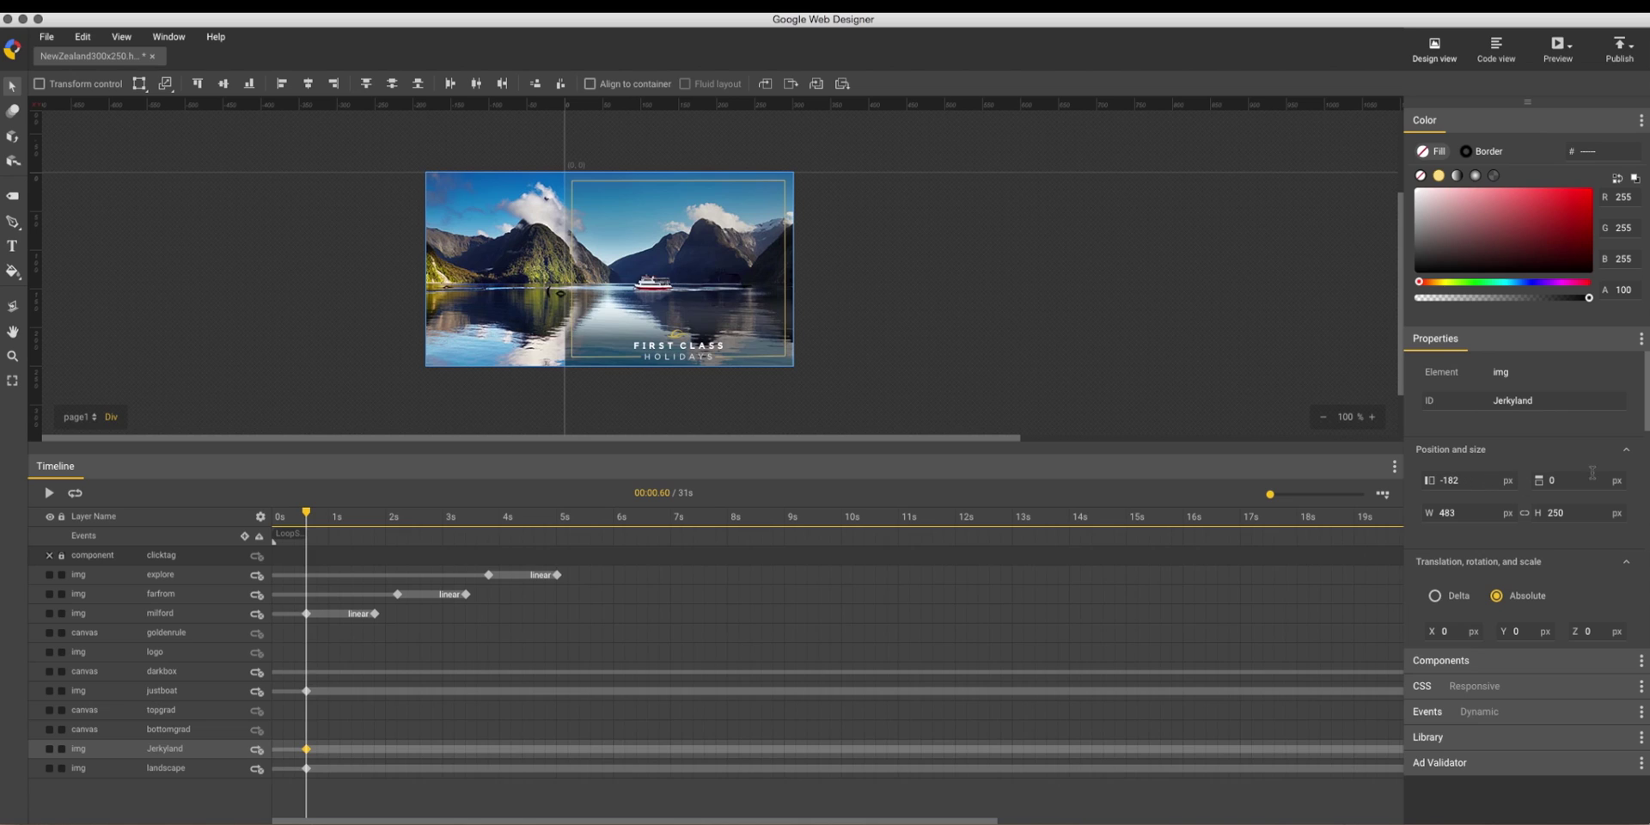
scroll(1512, 468, "down", 3)
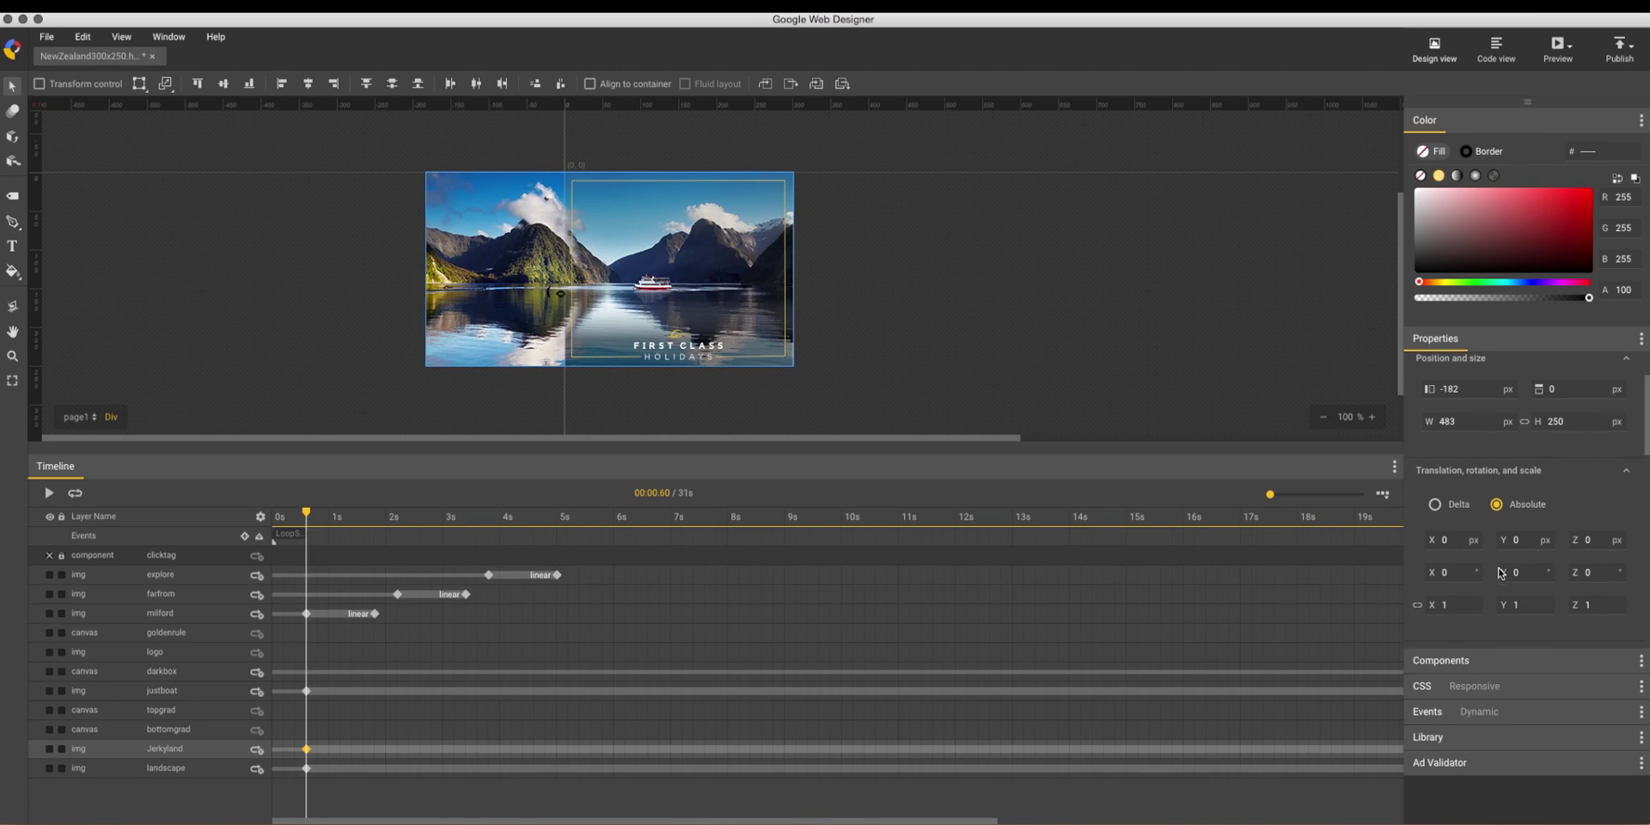
scroll(1541, 521, "up", 3)
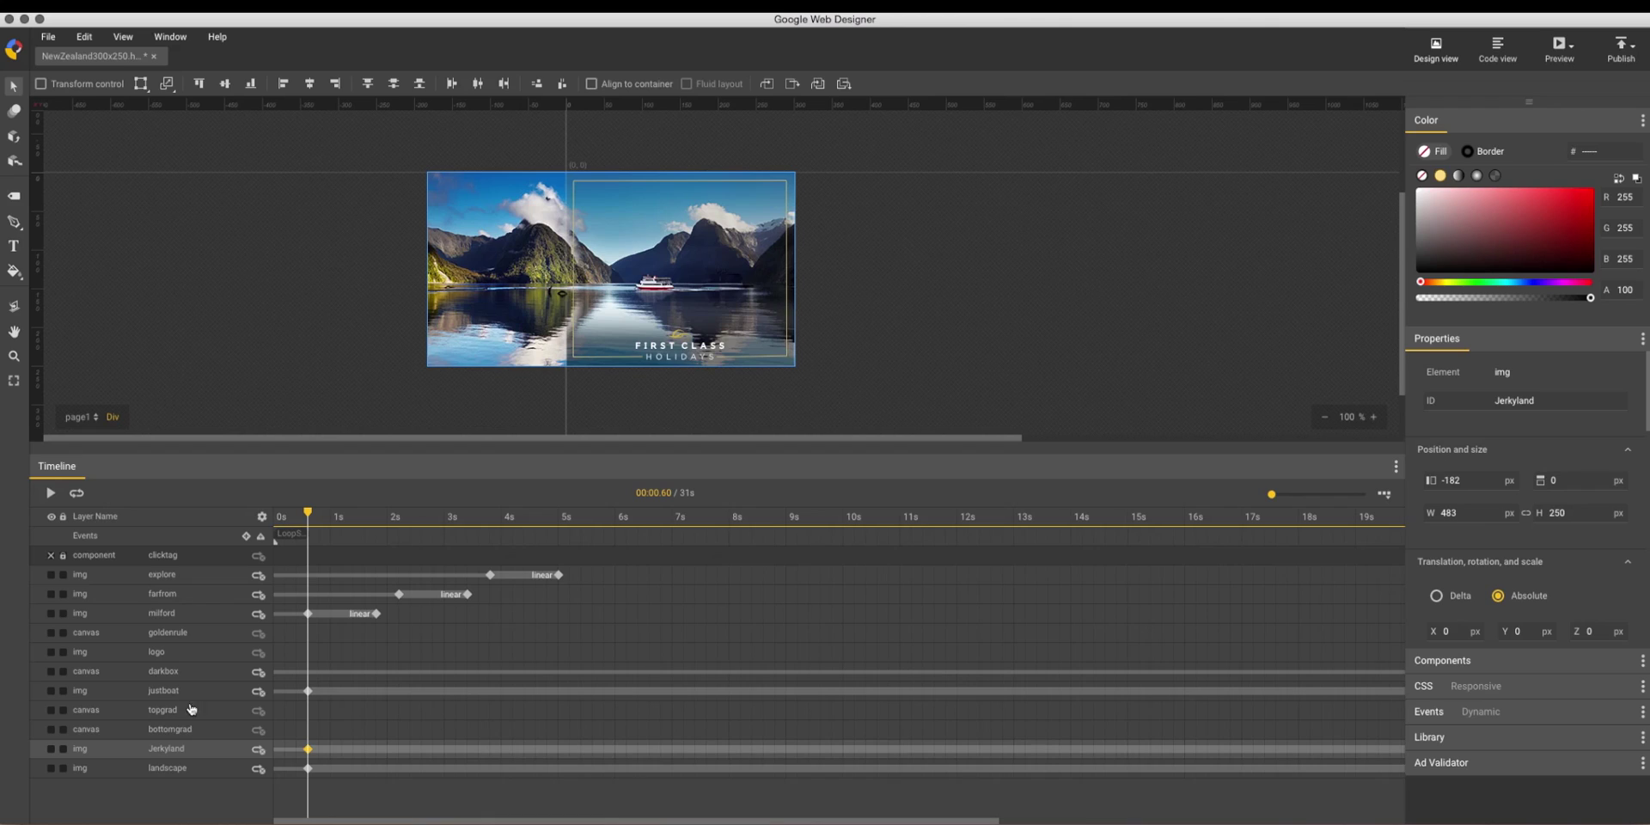
Step: Hide the Jerkyland layer, select the landscape layer, and rewind to 0 seconds
left_click(168, 748)
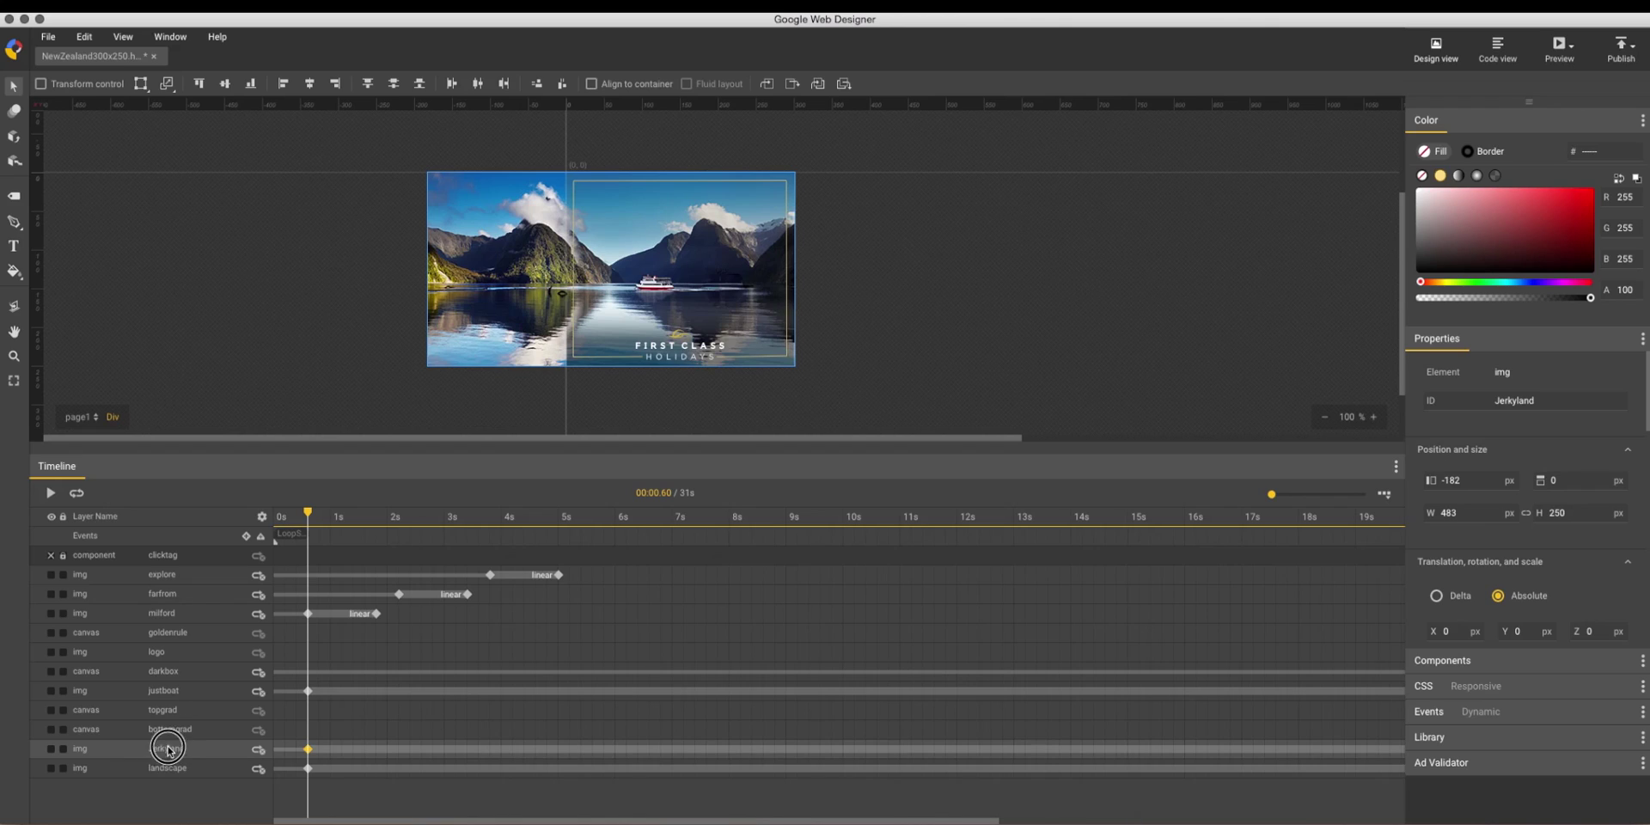
left_click(50, 749)
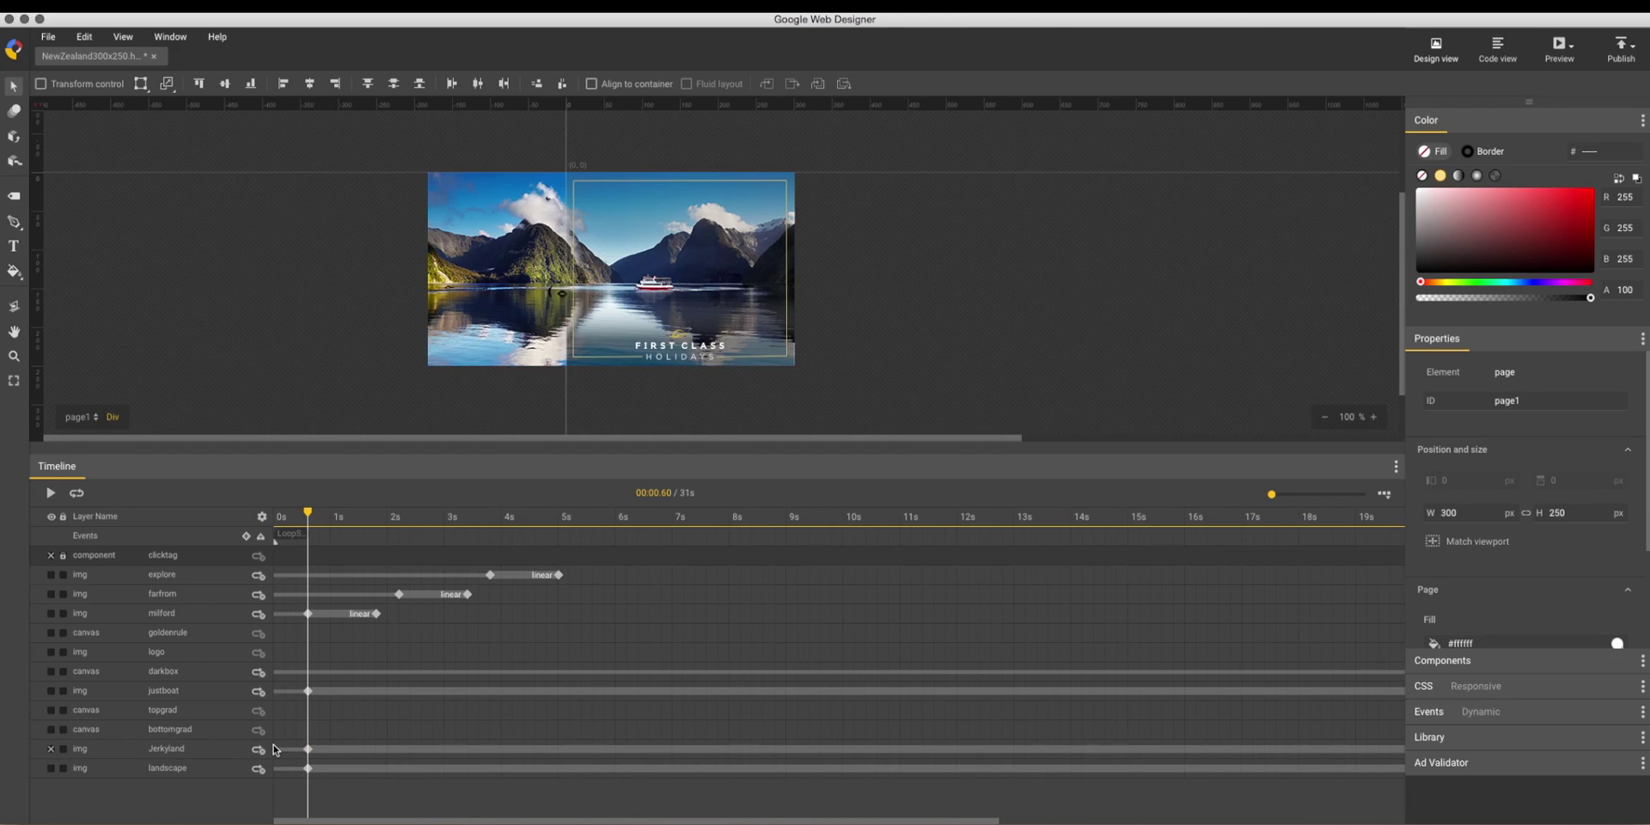
left_click(171, 768)
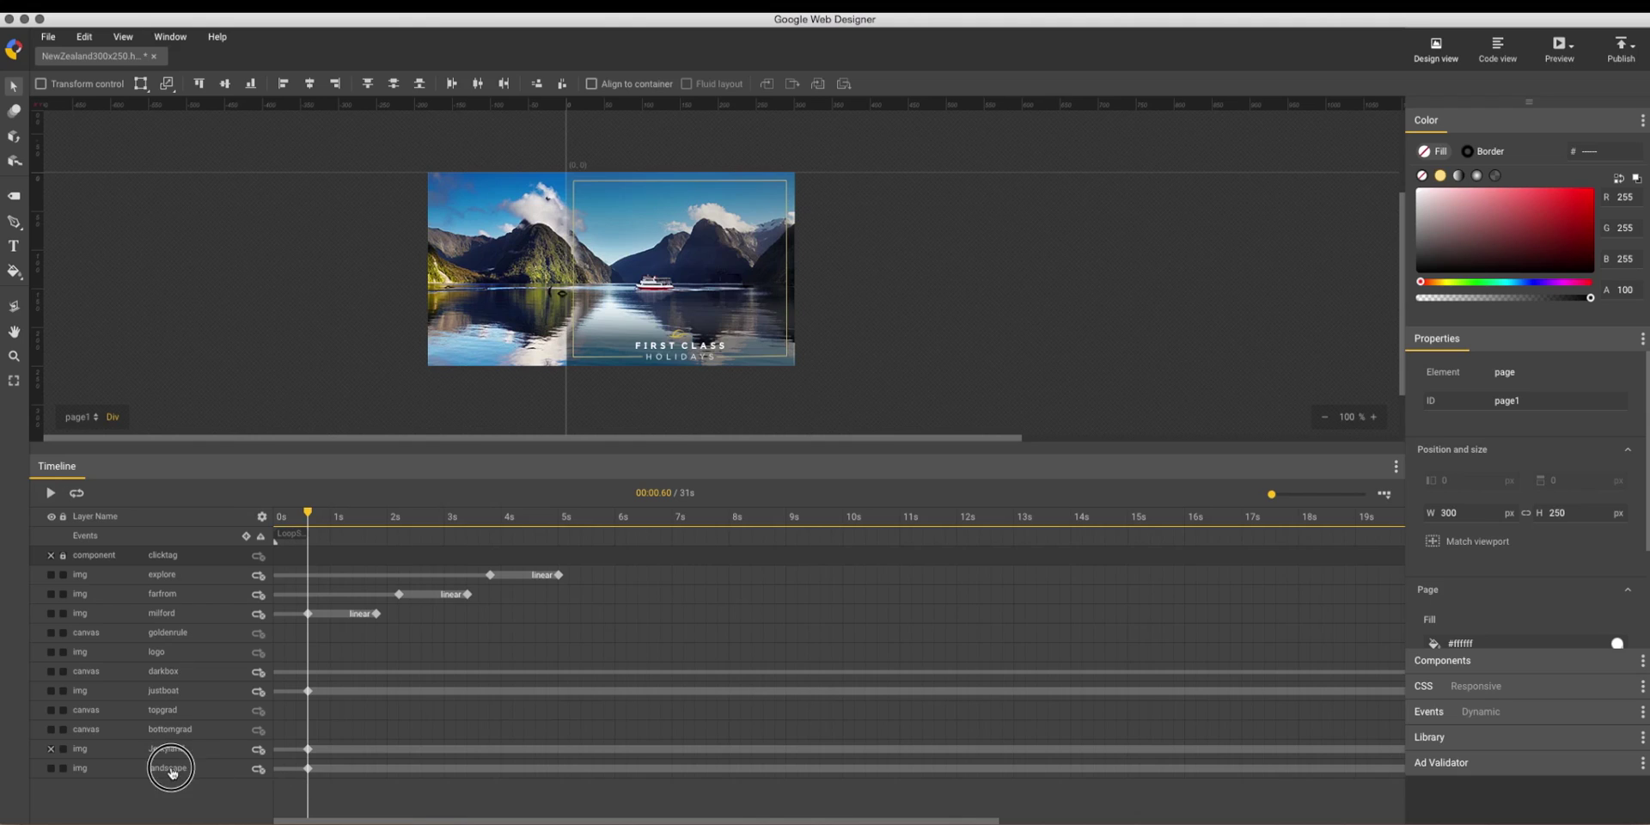
left_click(306, 514)
left_click_drag(306, 514, 250, 514)
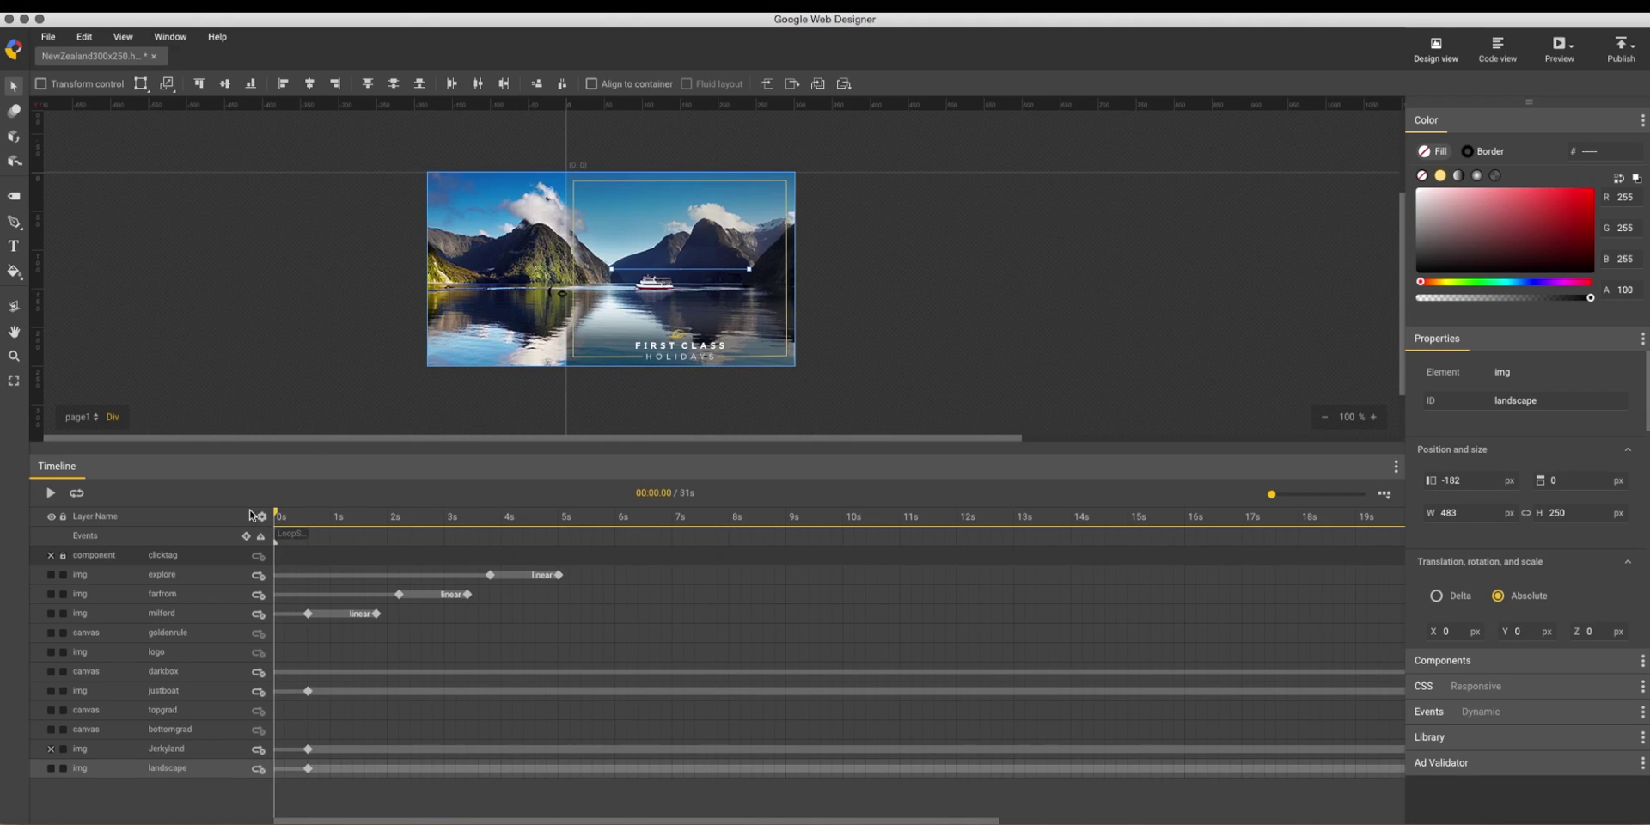
Step: Play the landscape motion alone, stopping near 7.65 s, then scrub back to about 2 seconds
key("space")
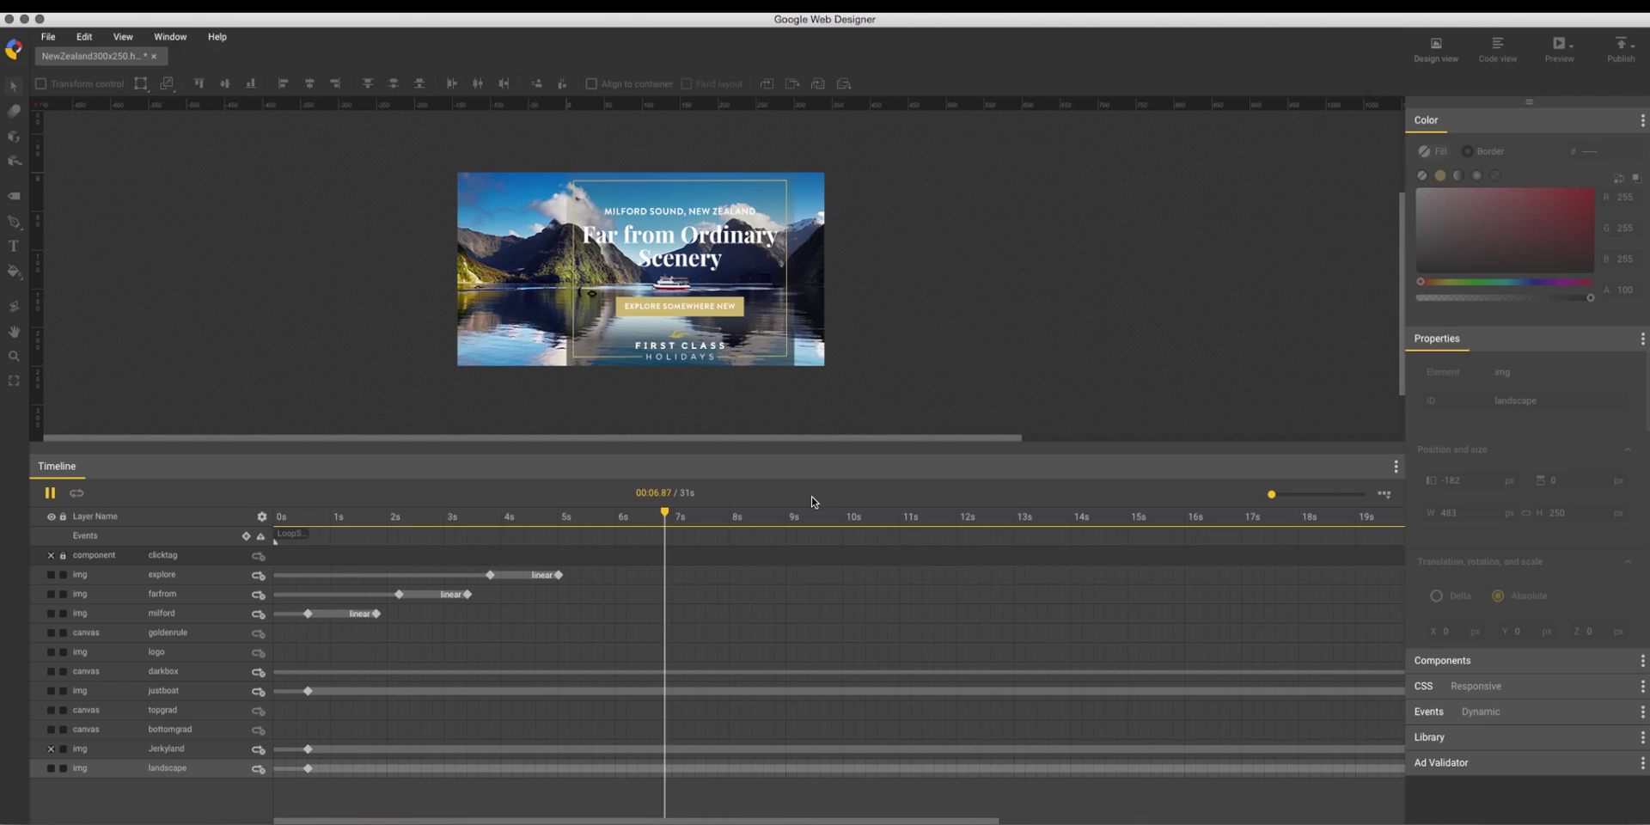
key("space")
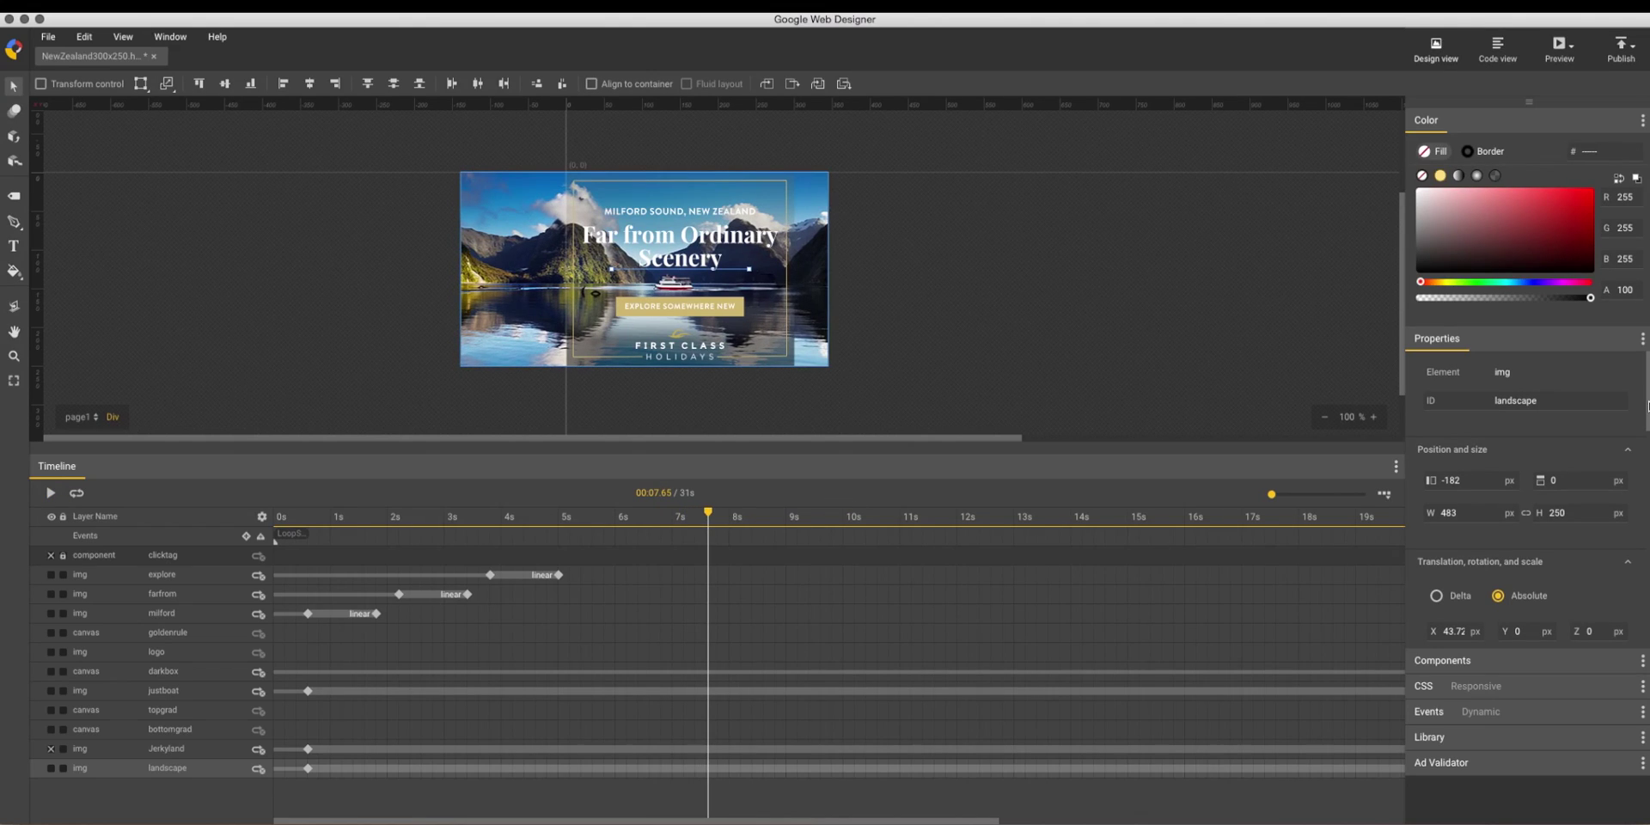
scroll(1646, 411, "down", 2)
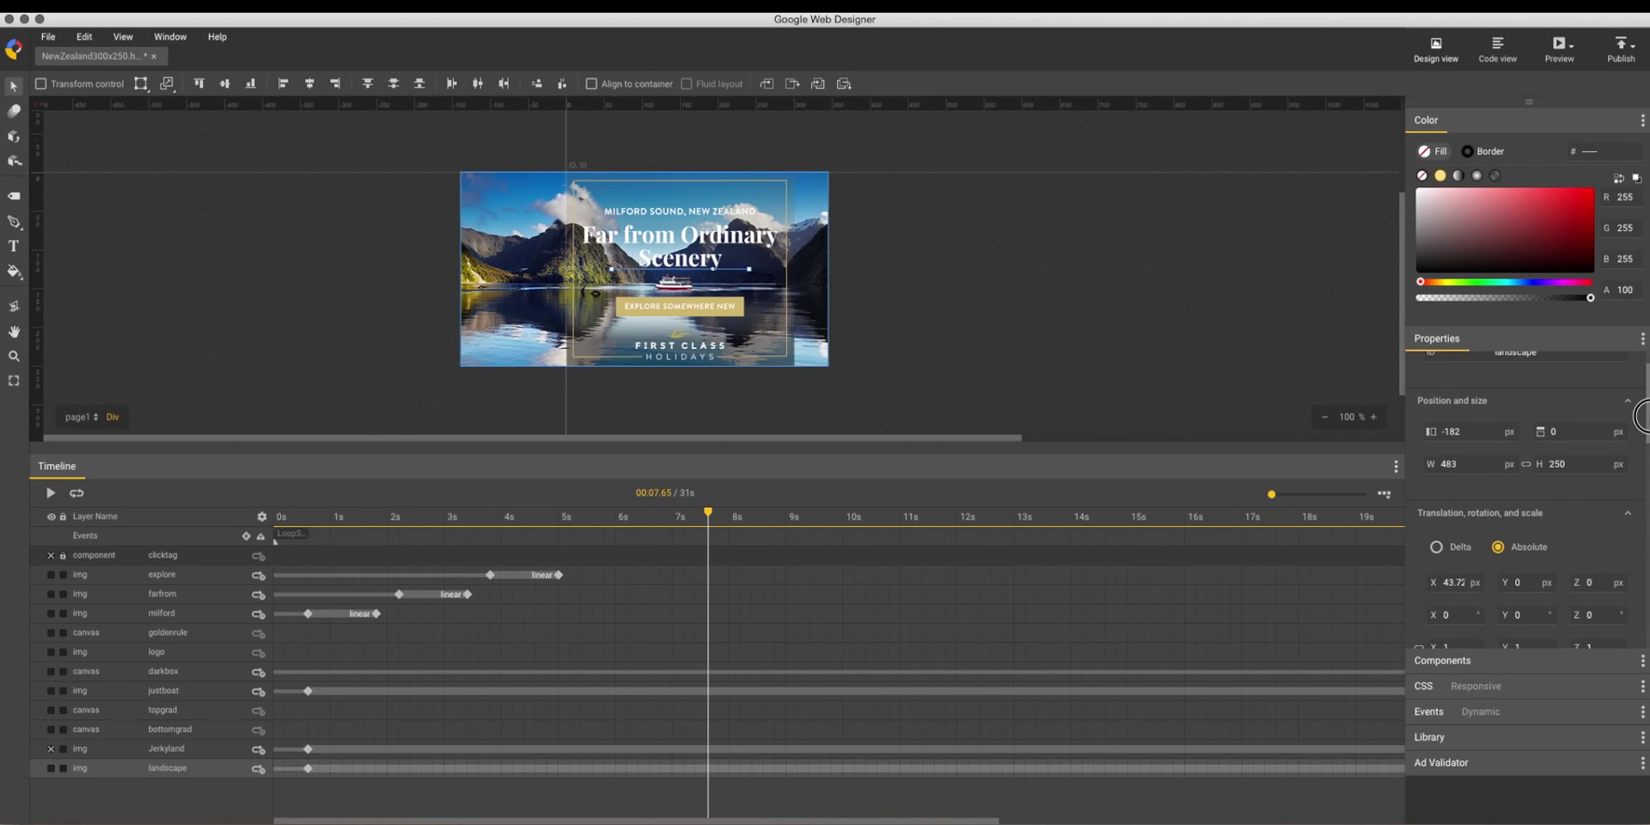
scroll(1643, 417, "down", 1)
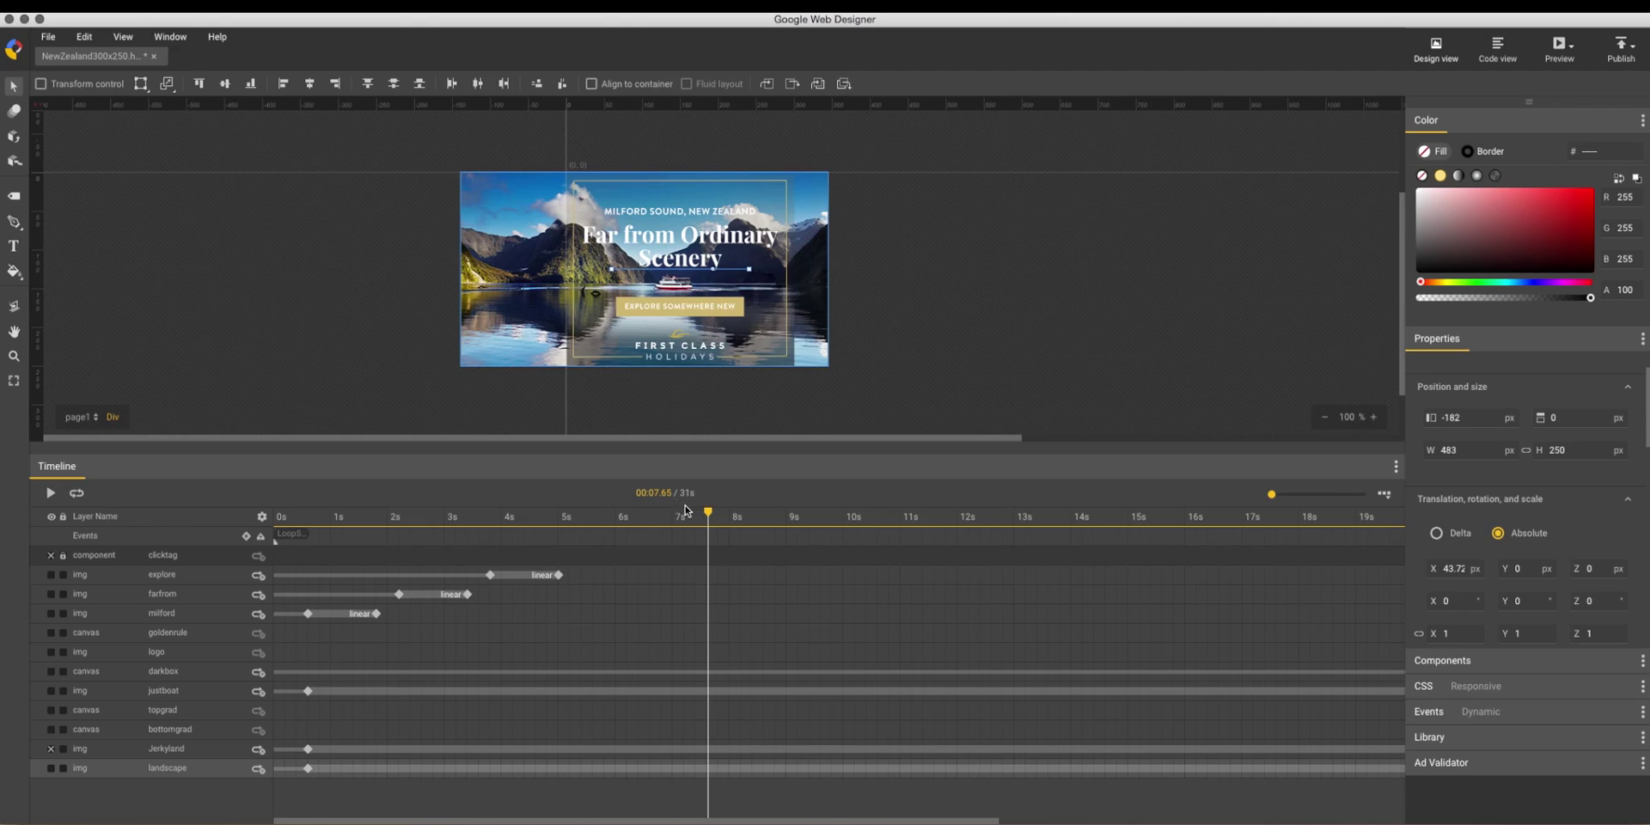
left_click_drag(709, 512, 501, 534)
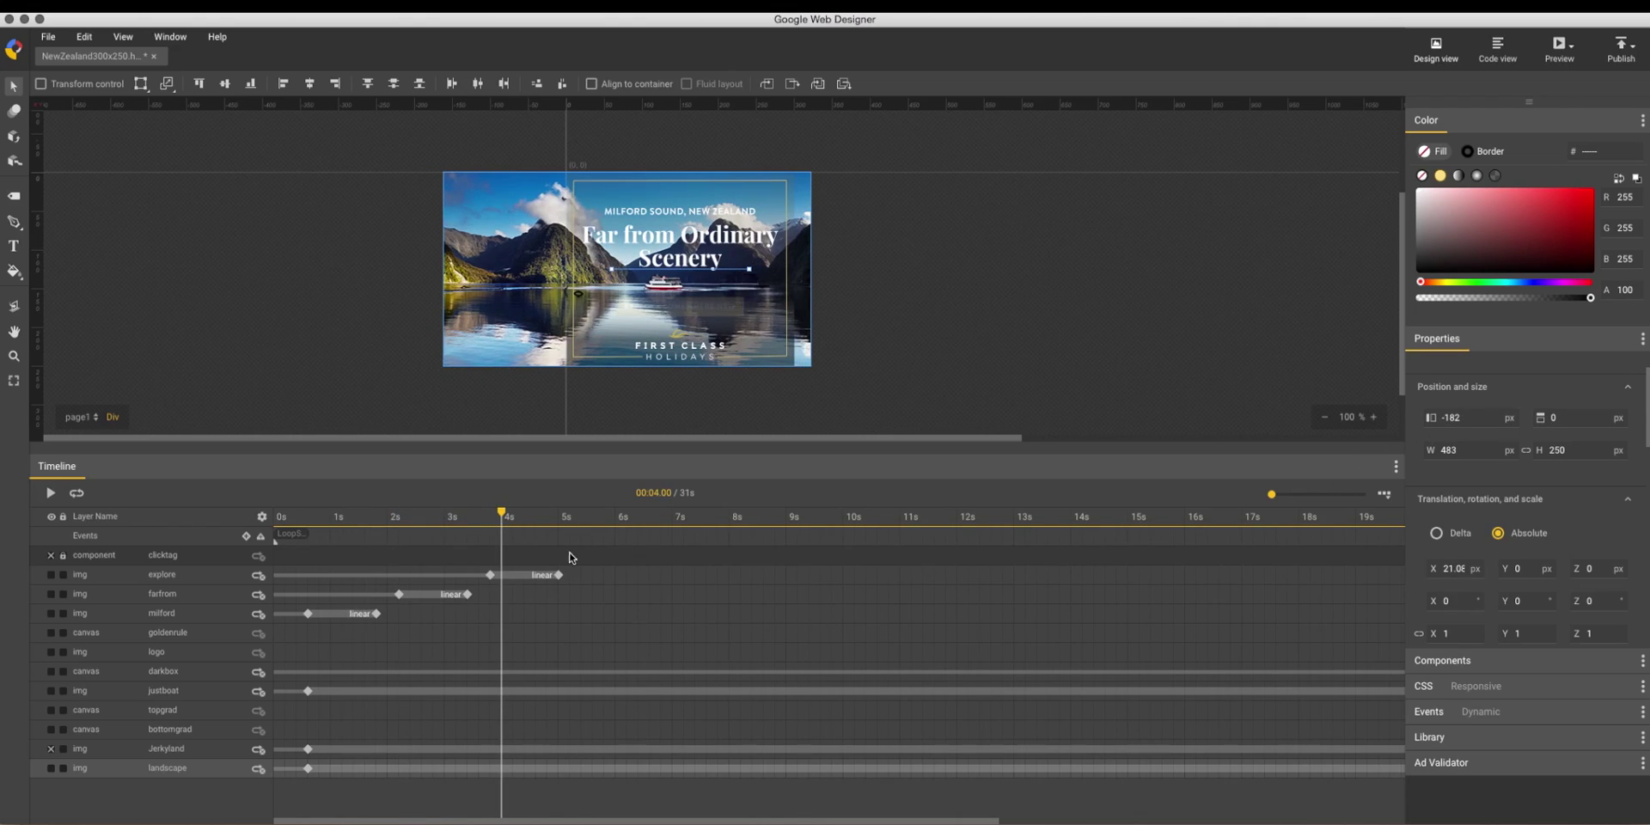
left_click_drag(496, 516, 378, 522)
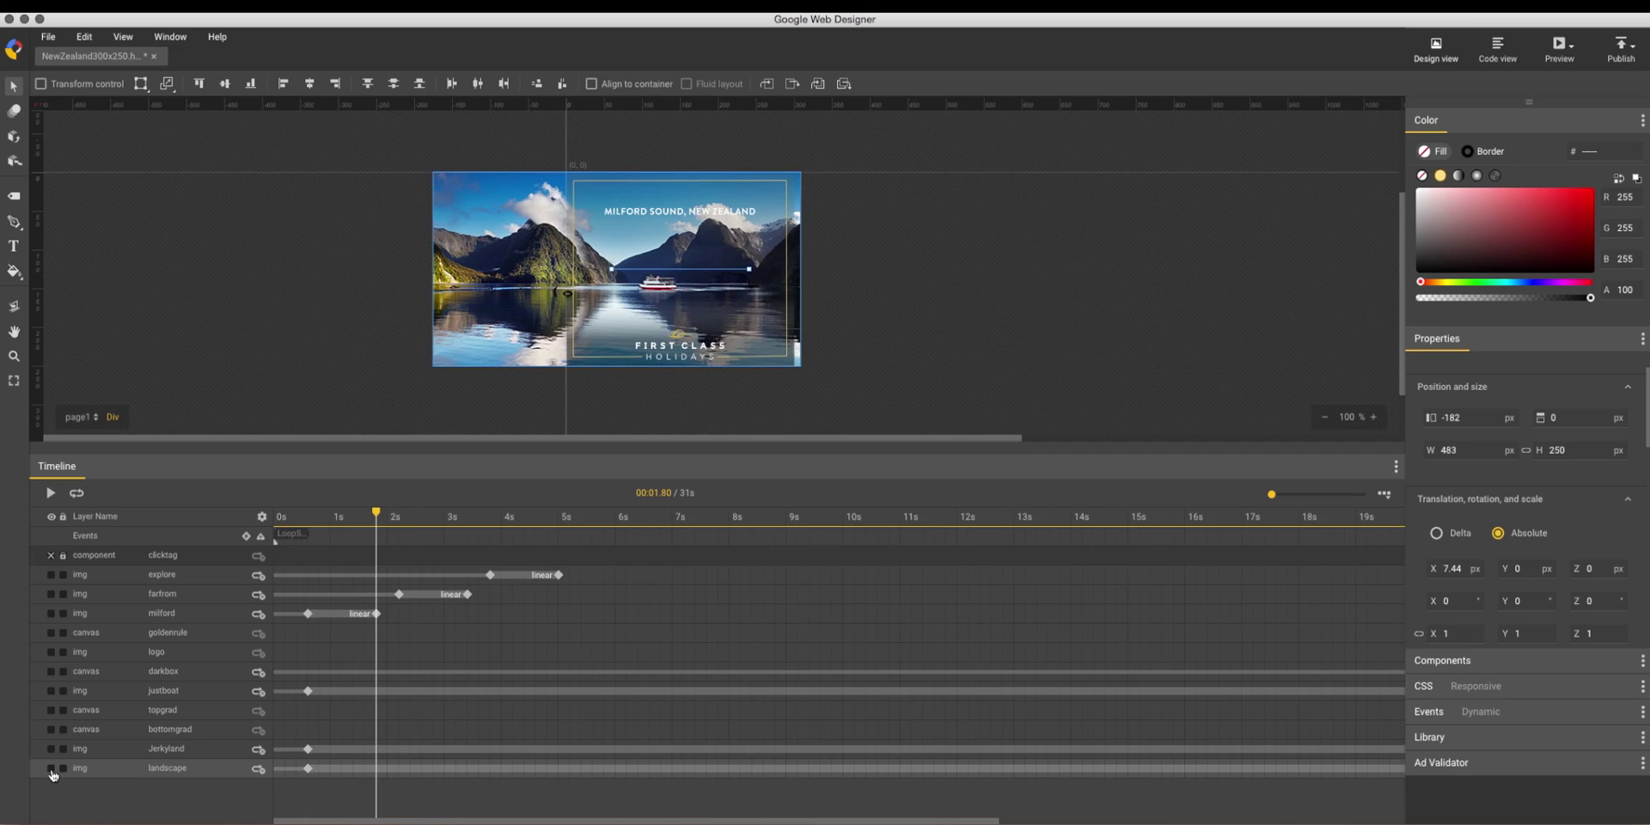
Step: Hide the landscape layer and scrub back to about 0.9 seconds
left_click(52, 770)
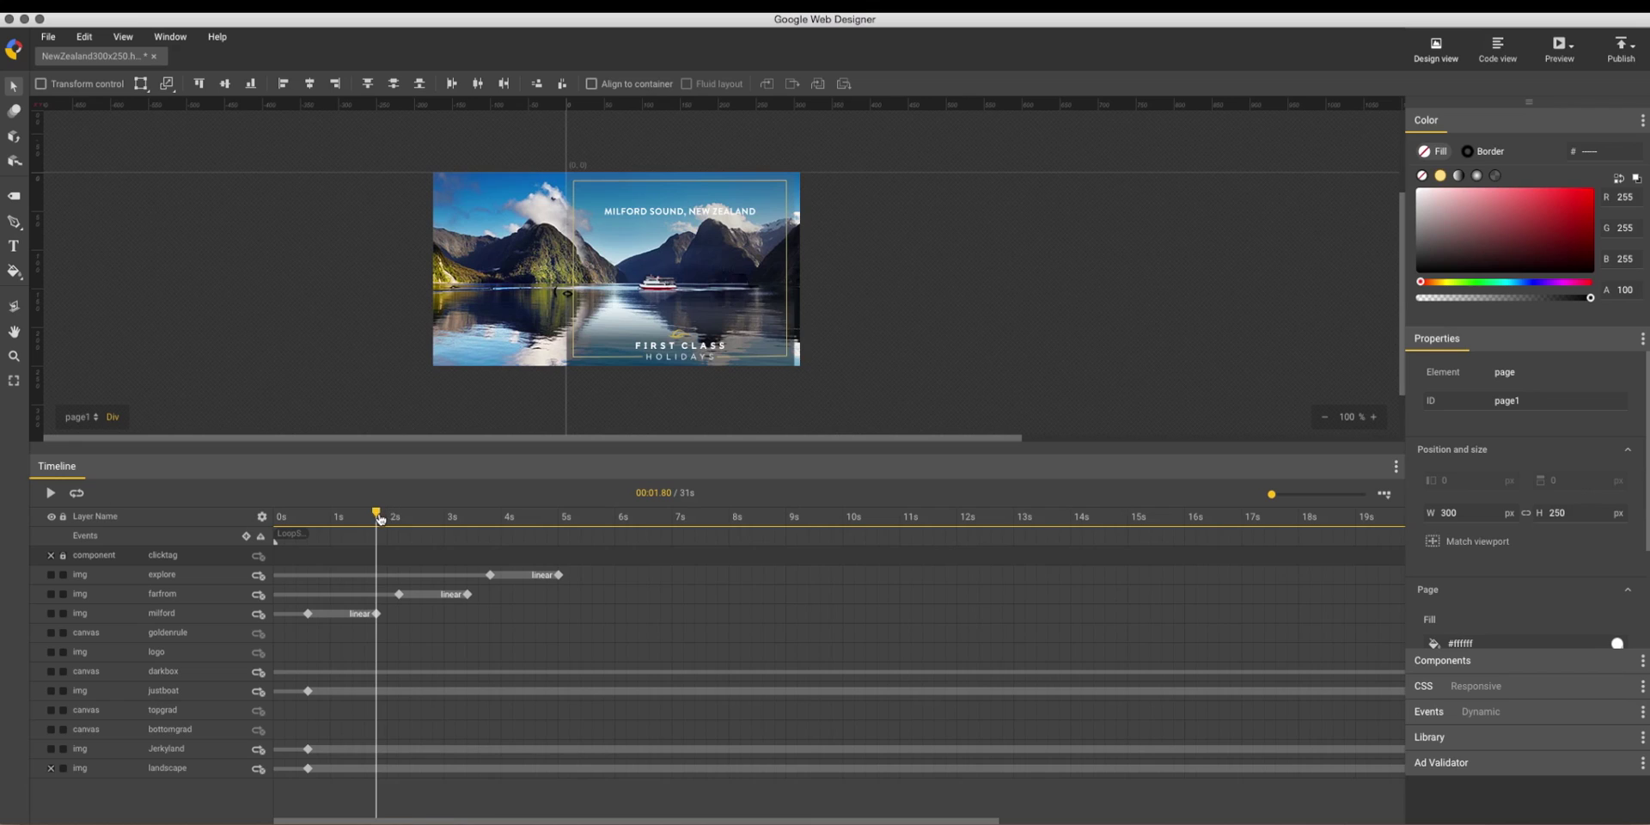
mouse_move(380, 519)
left_mouse_down()
mouse_move(302, 519)
mouse_move(364, 519)
left_mouse_up()
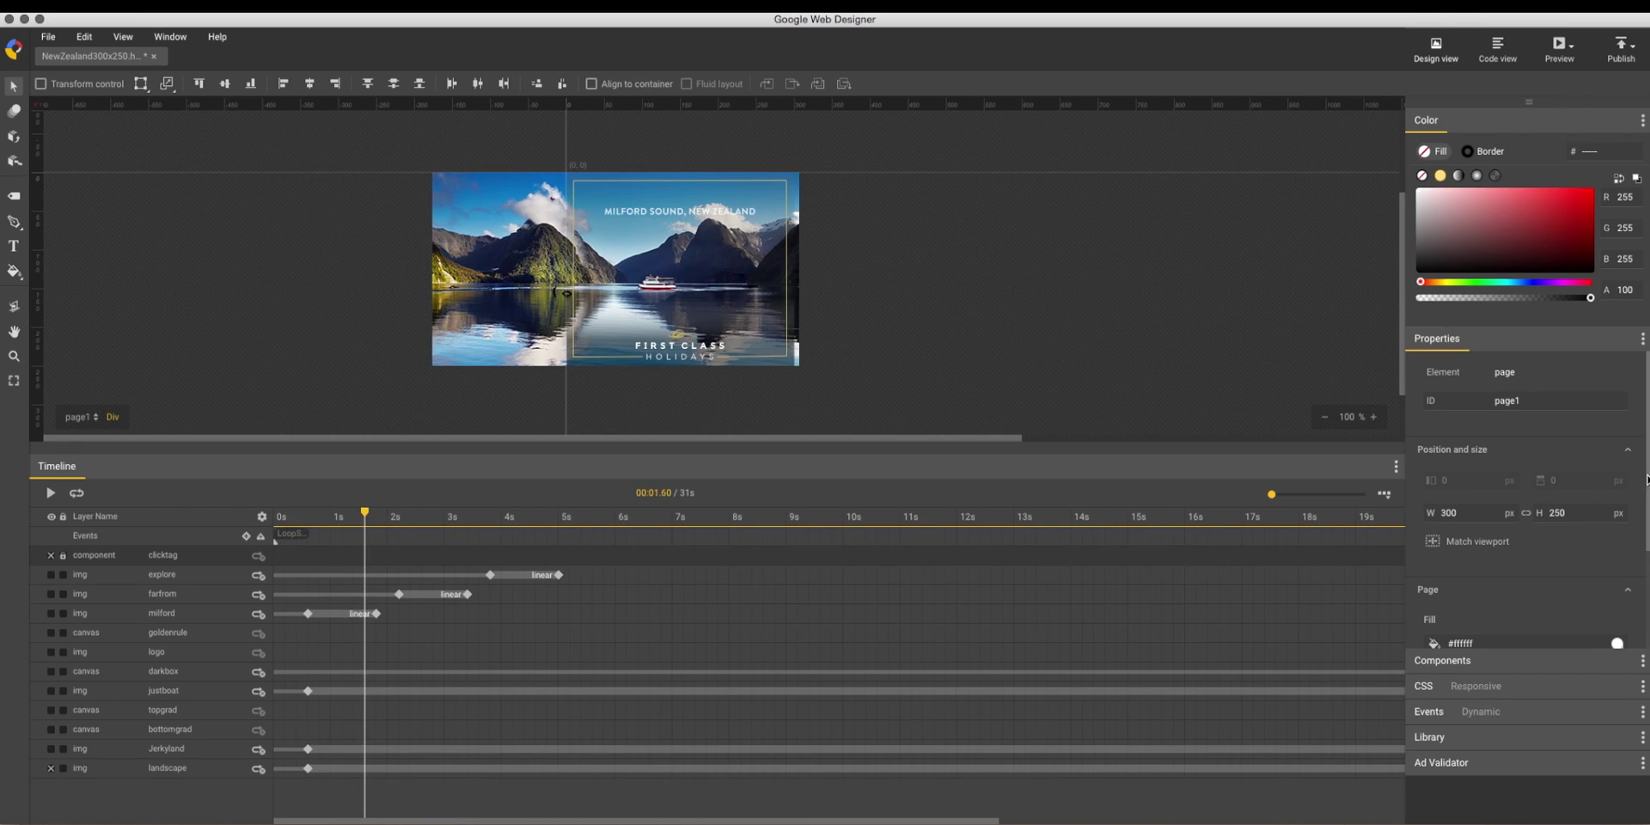
left_click_drag(1643, 455, 1643, 569)
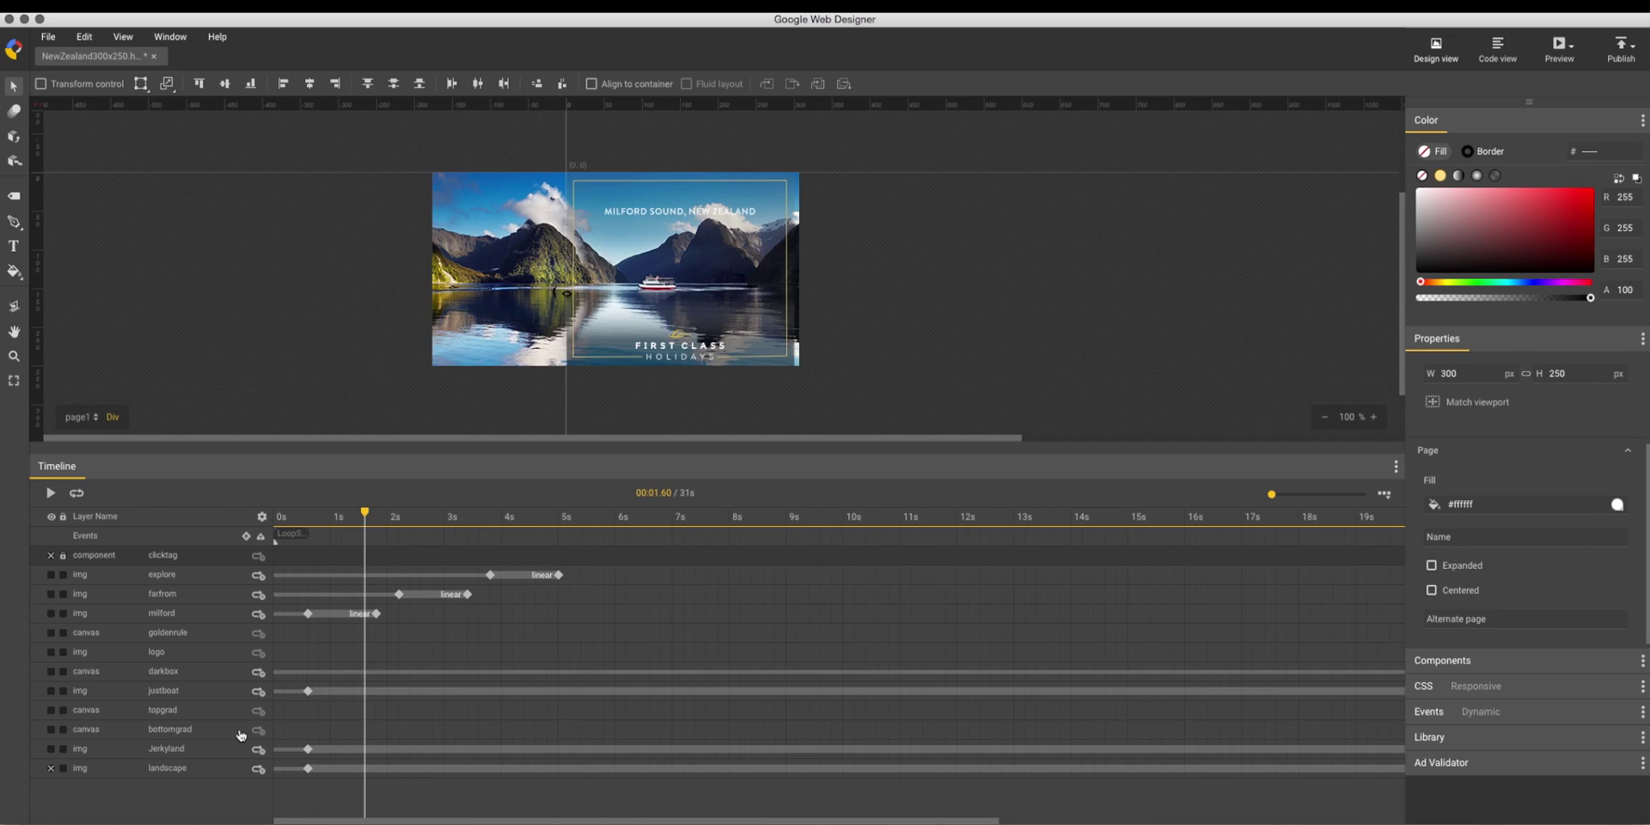
Step: Select Jerkyland and scrub its motion between about 6 and 1.6 seconds
left_click(172, 752)
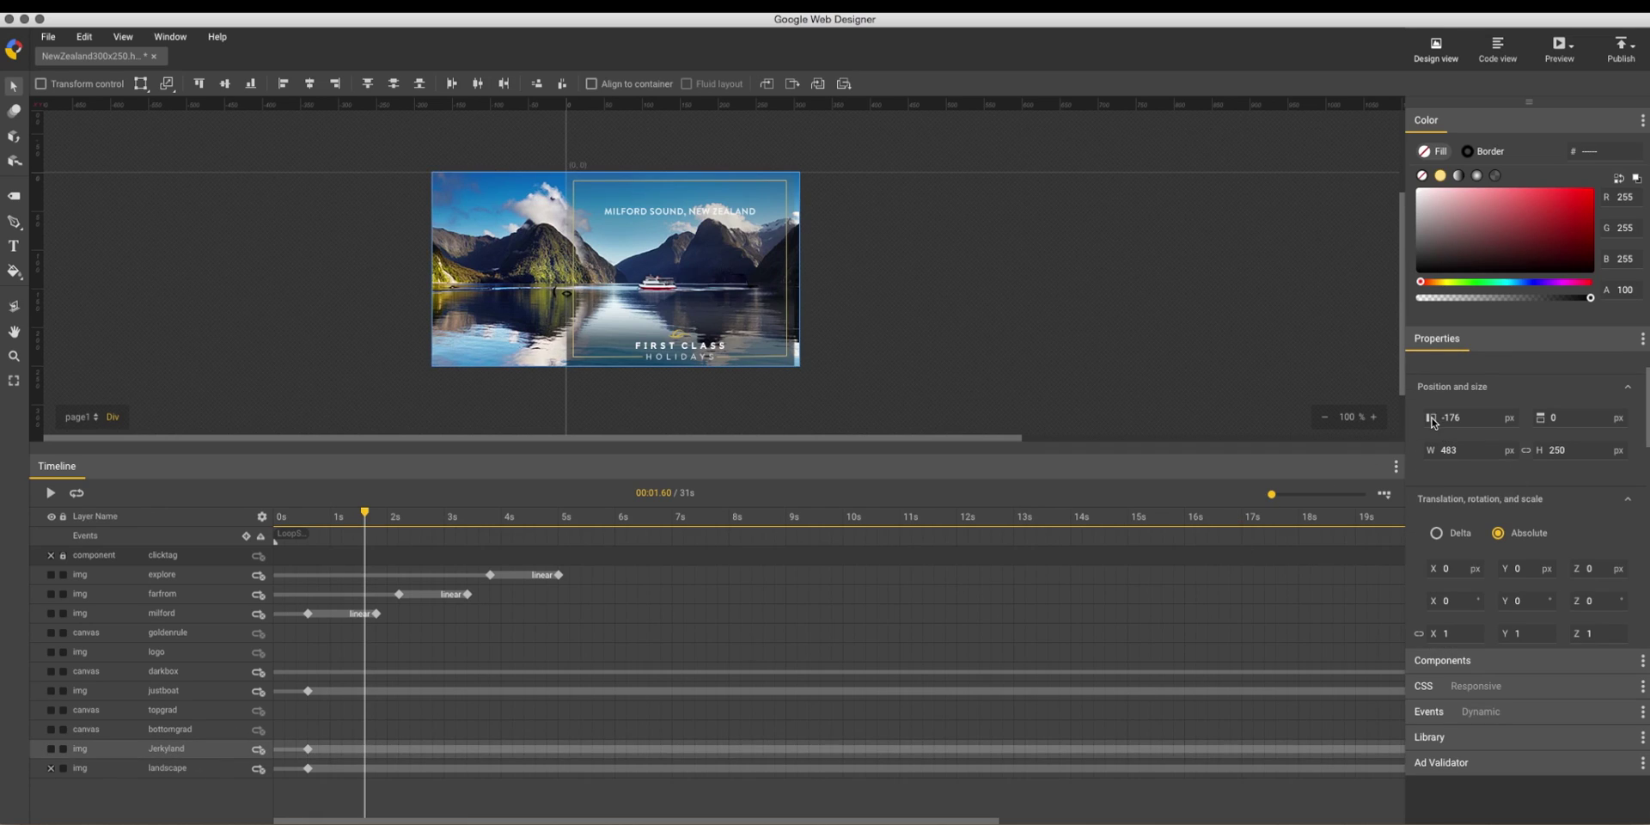
left_click(366, 509)
left_click_drag(365, 509, 468, 532)
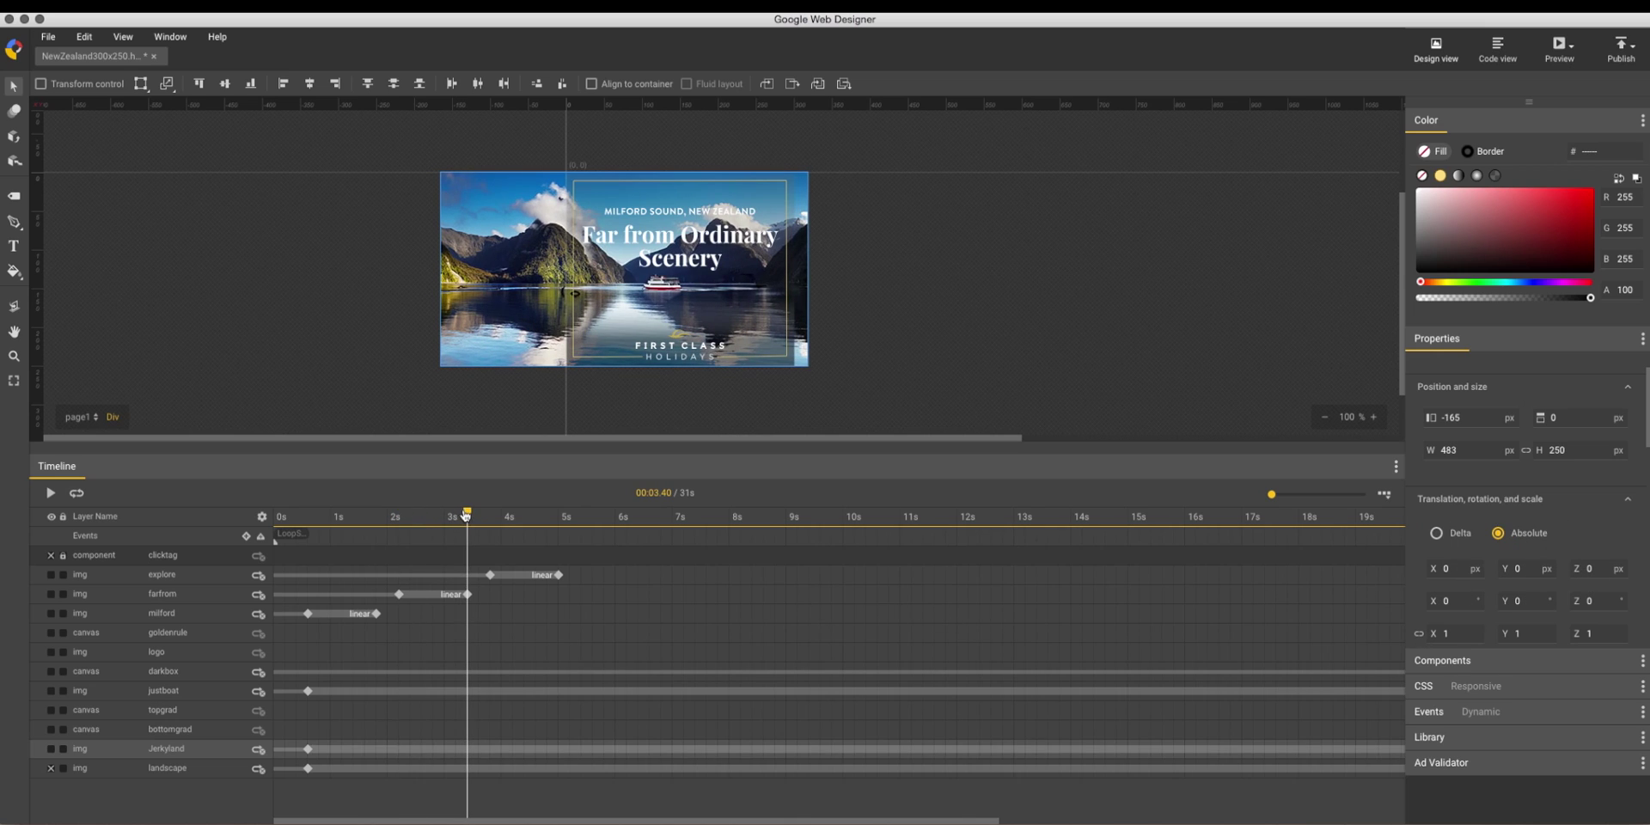
left_click_drag(464, 515, 330, 531)
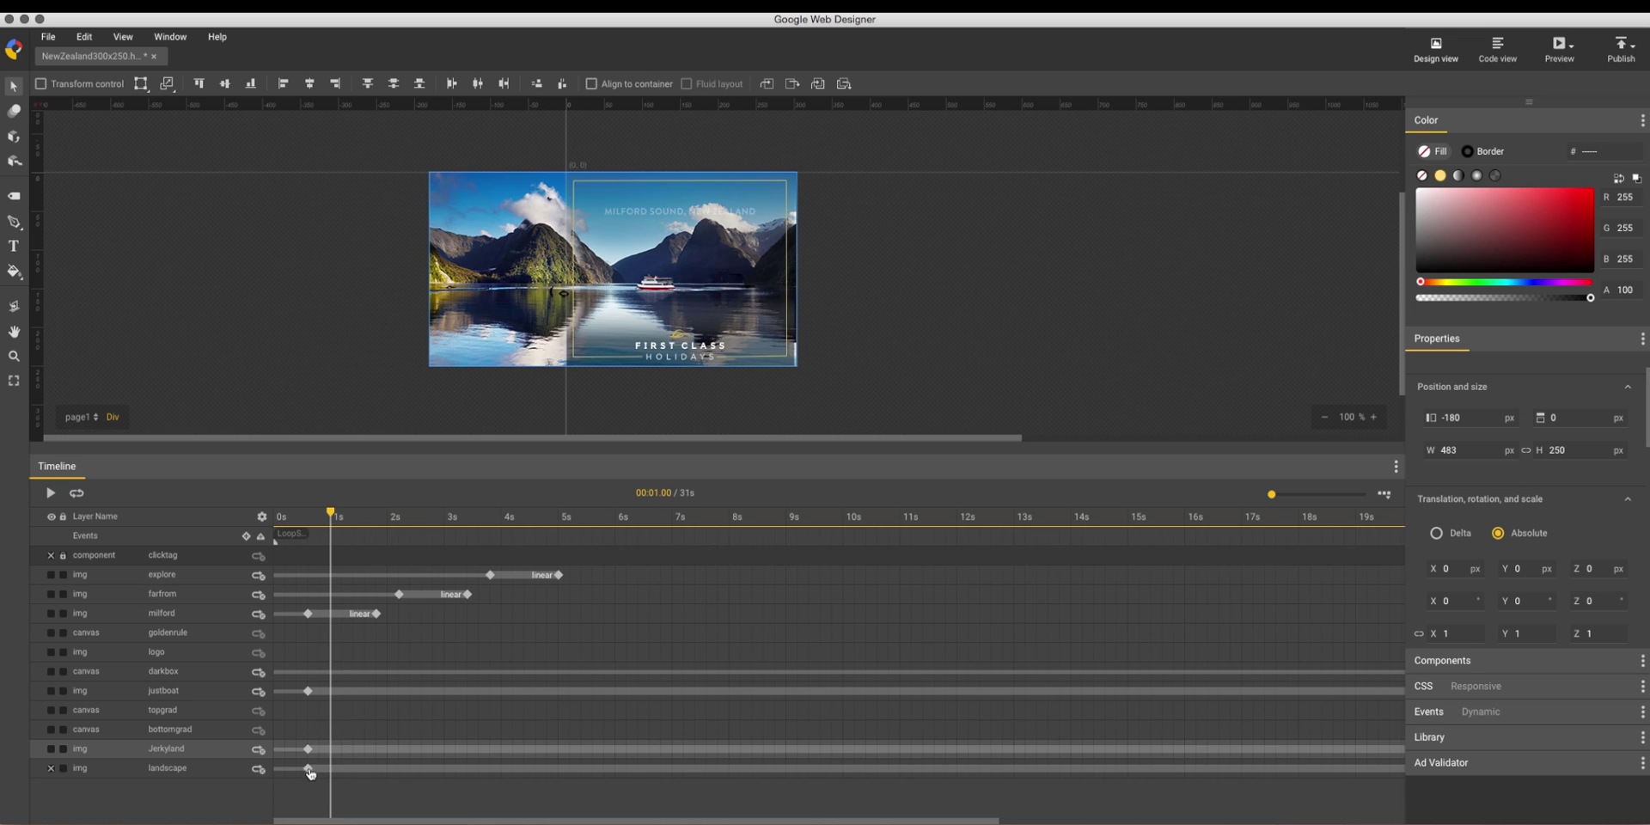
left_click(49, 758)
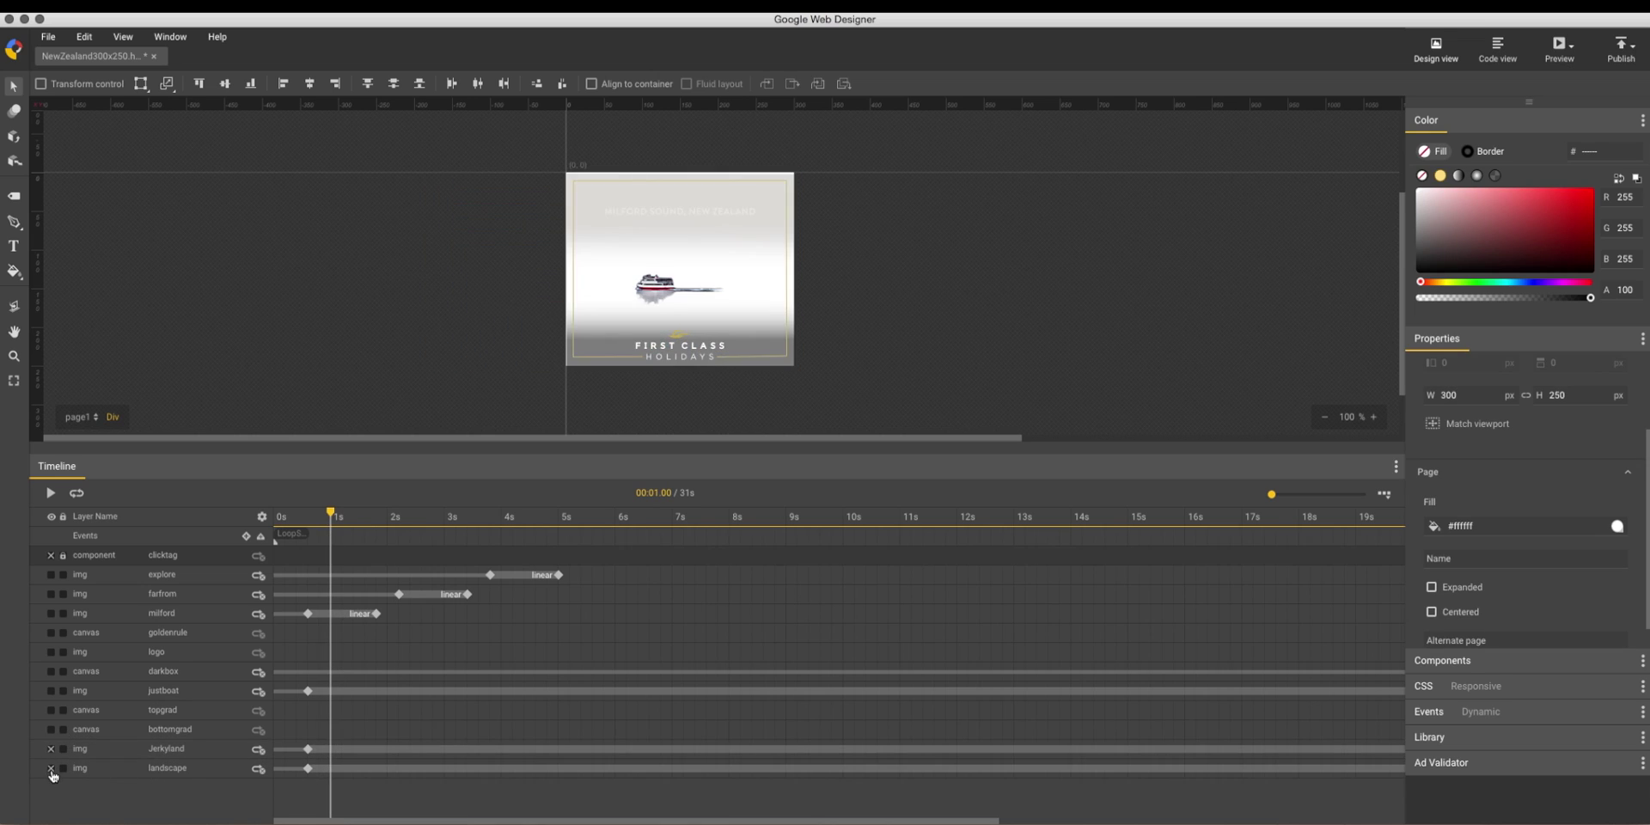
left_click(309, 770)
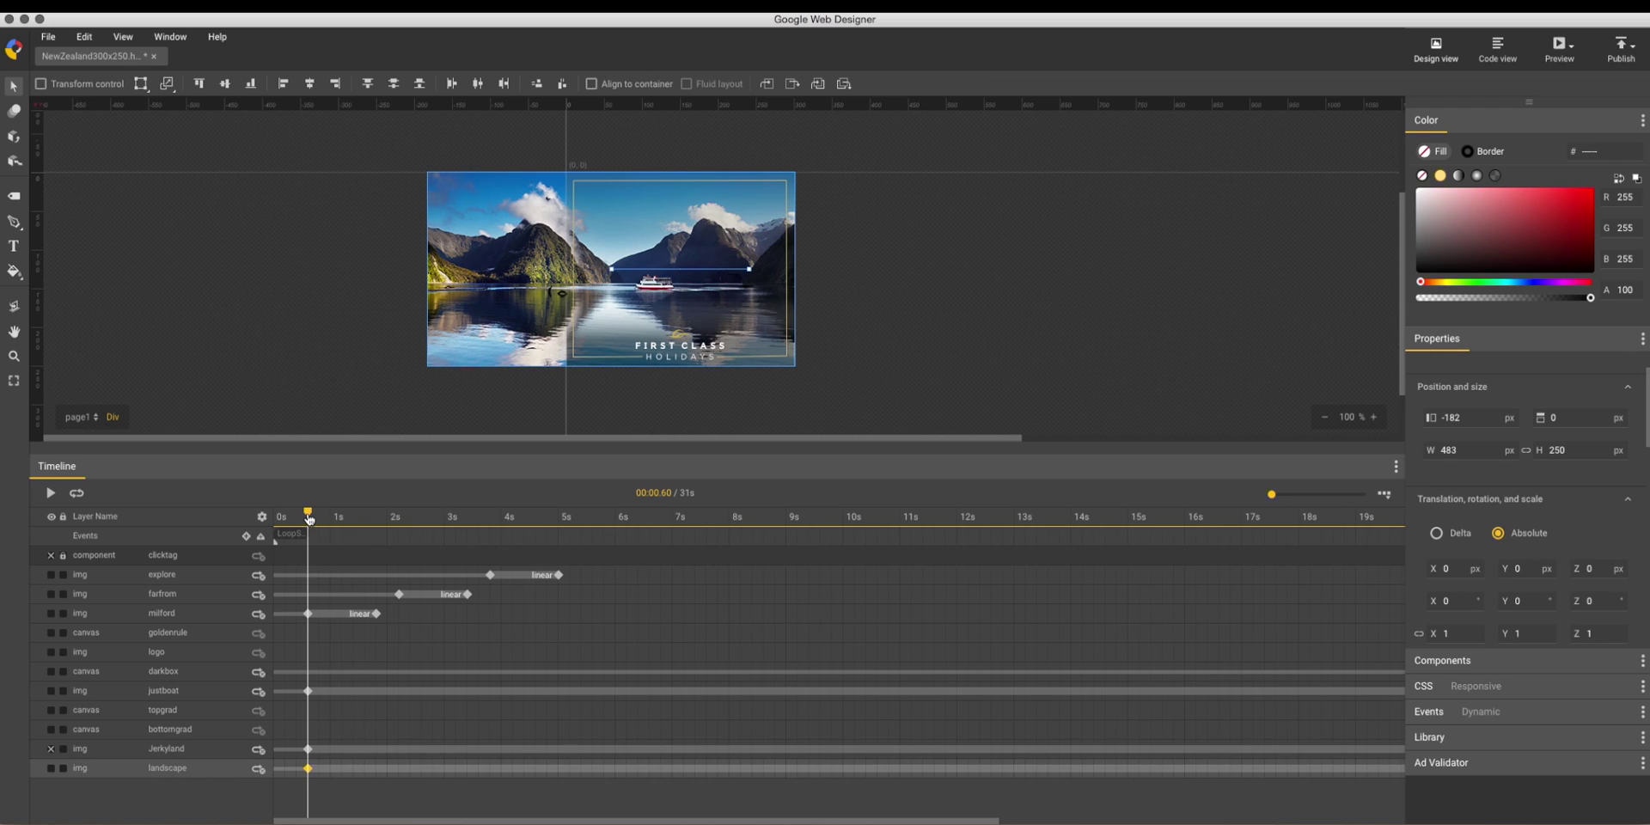
mouse_move(309, 514)
left_mouse_down()
mouse_move(369, 516)
mouse_move(285, 520)
mouse_move(309, 524)
left_mouse_up()
left_click_drag(309, 518, 1086, 550)
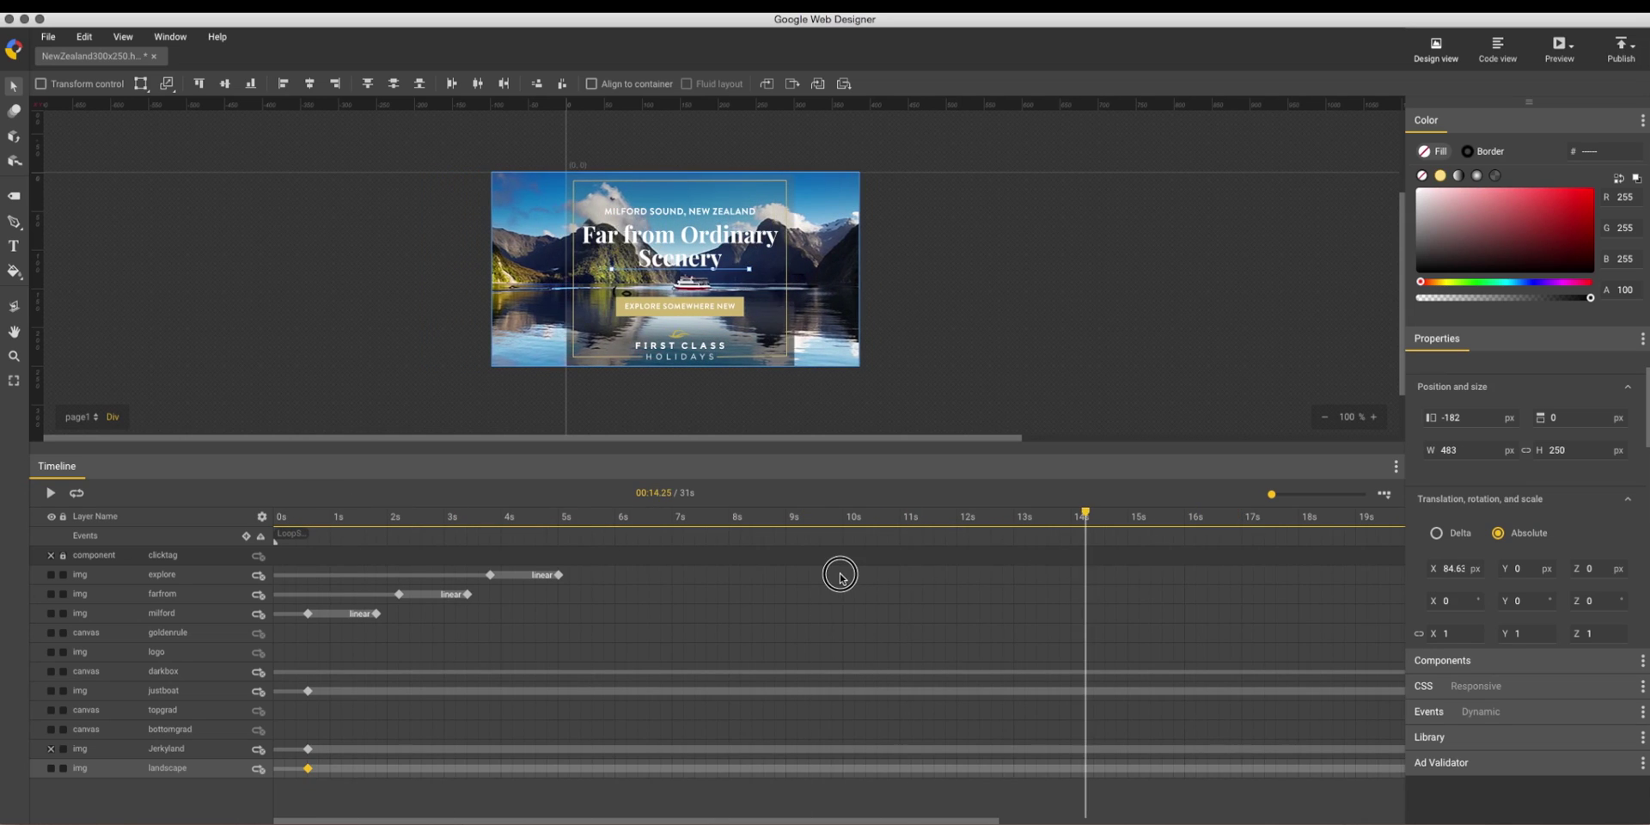
left_click(841, 575)
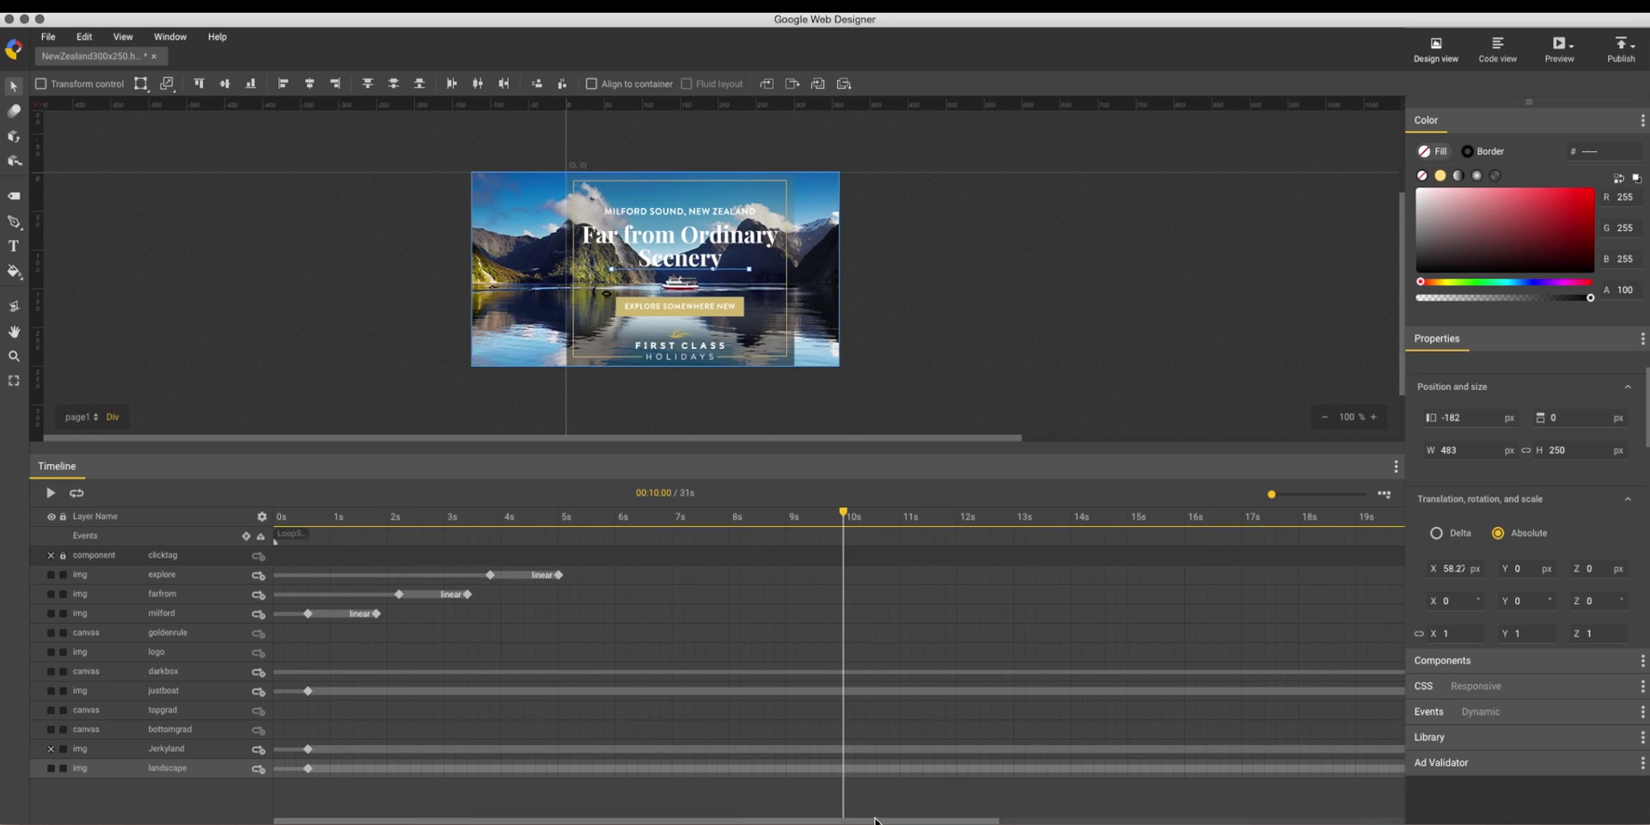
left_click_drag(878, 820, 1139, 799)
left_click_drag(416, 520, 299, 564)
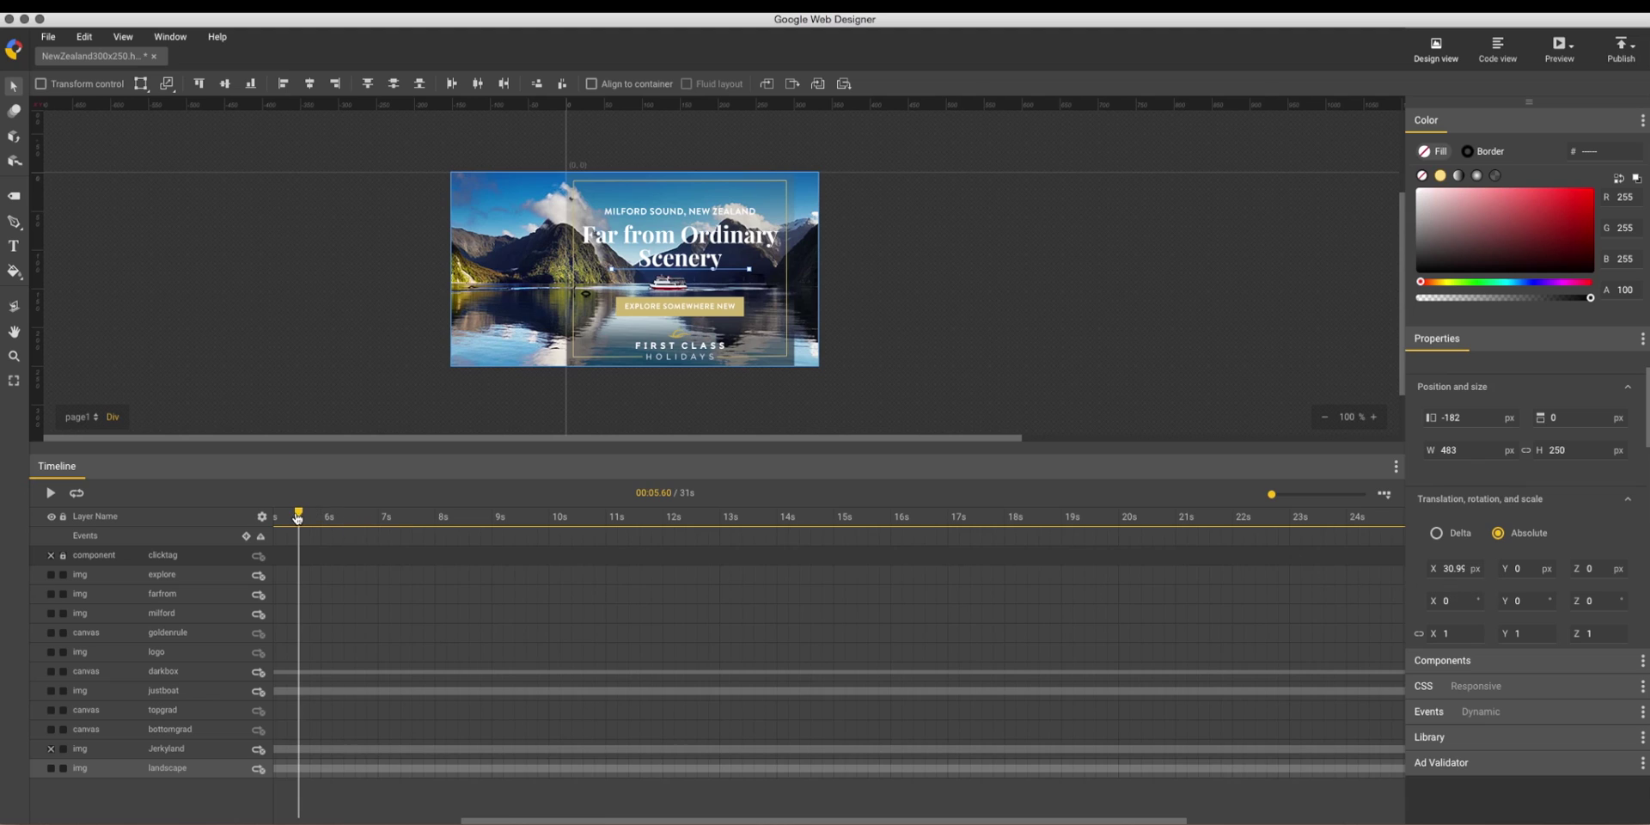
mouse_move(297, 516)
left_mouse_down()
mouse_move(173, 501)
mouse_move(308, 509)
left_mouse_up()
left_click(1560, 44)
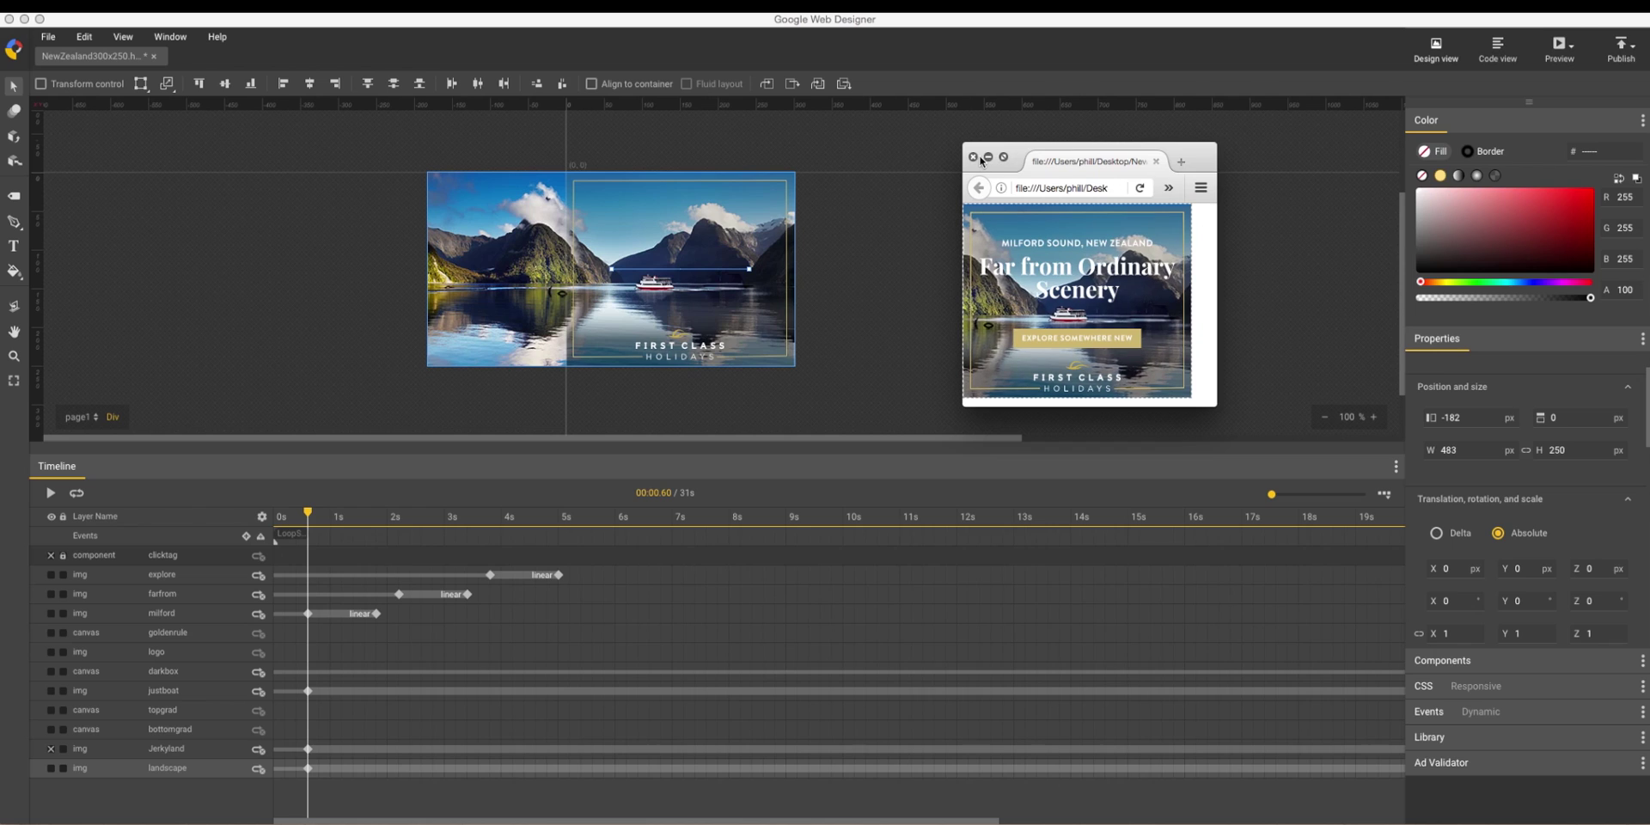
left_click(1156, 161)
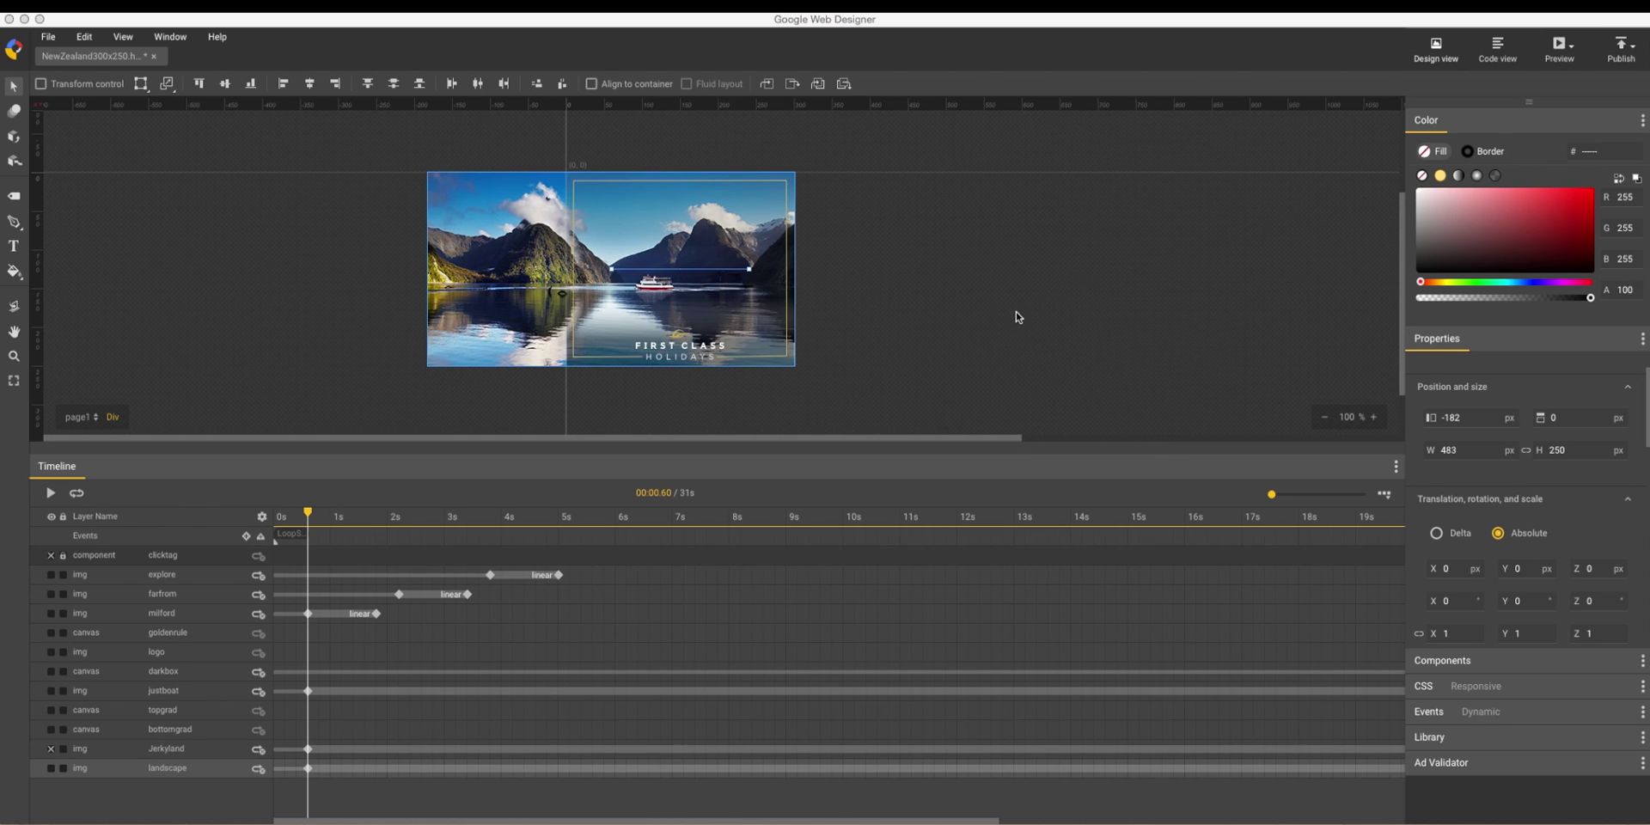
key("space")
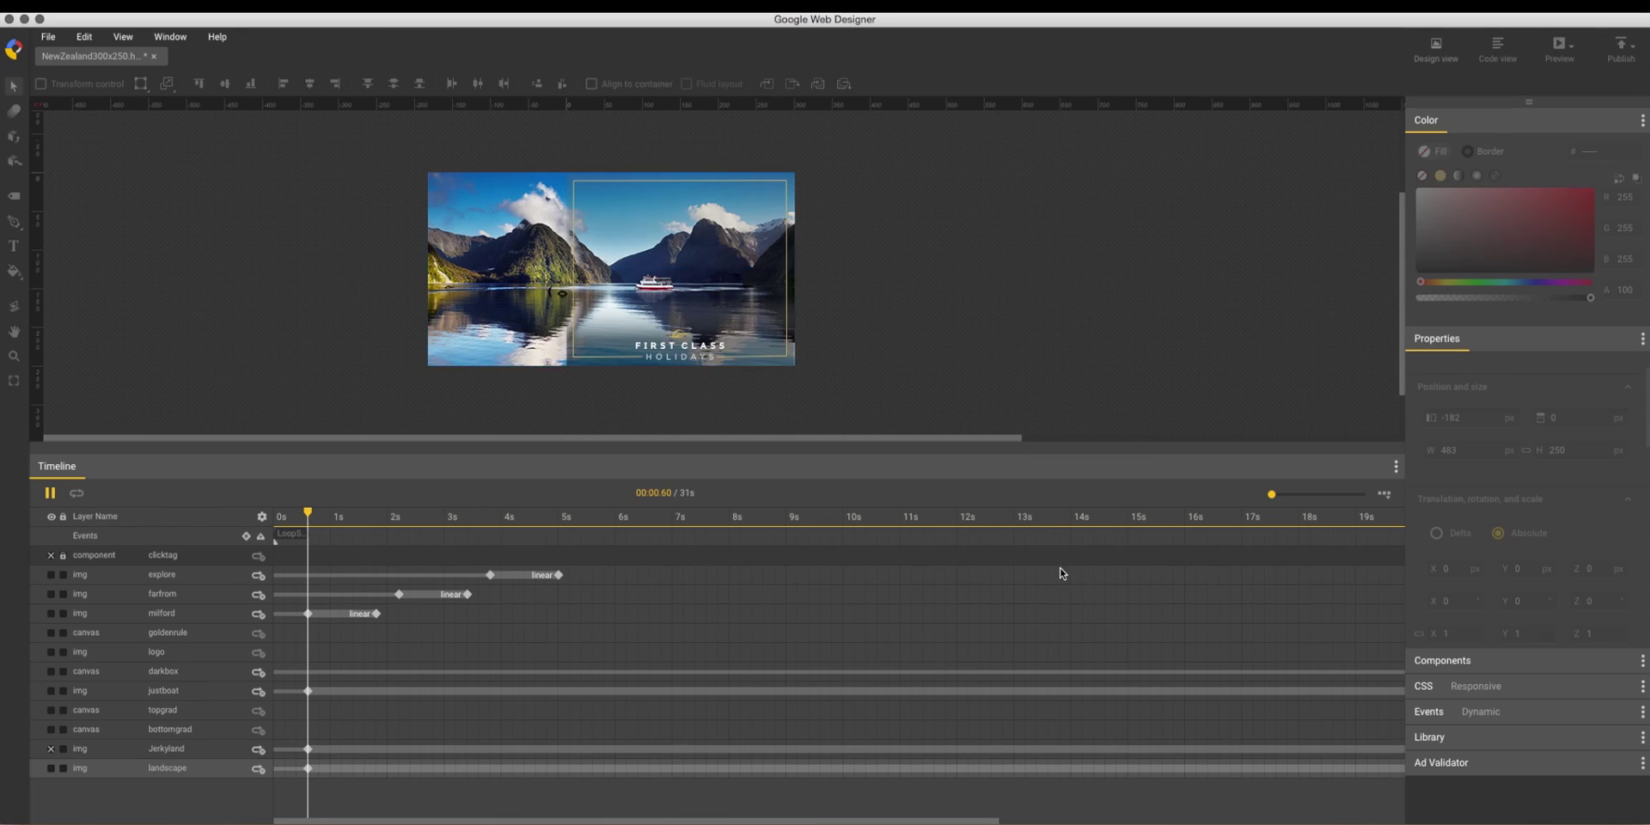
key("super+Return")
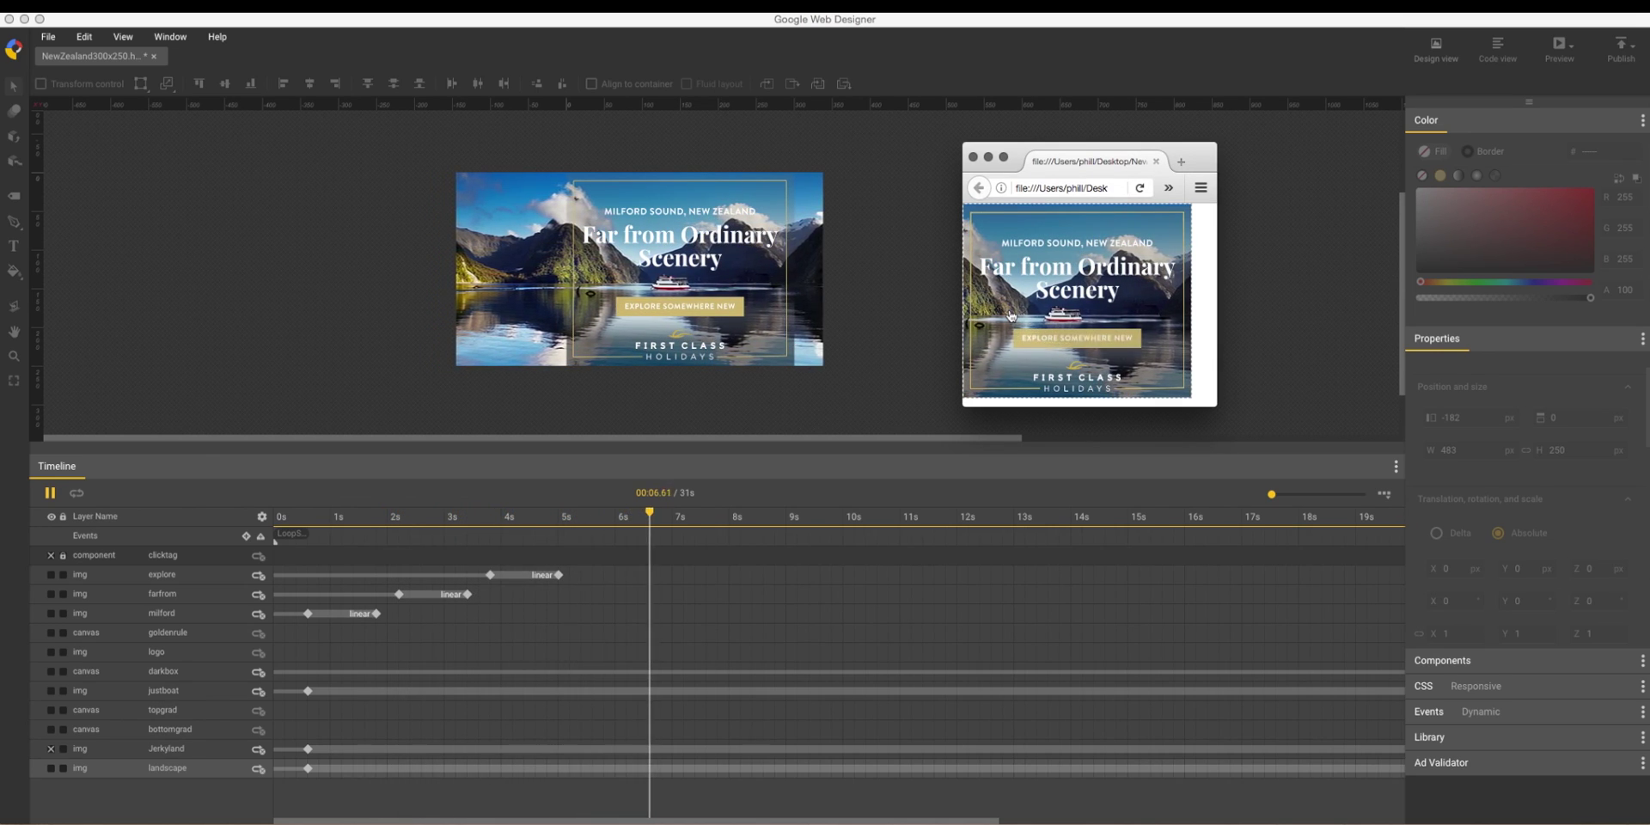
left_click(973, 157)
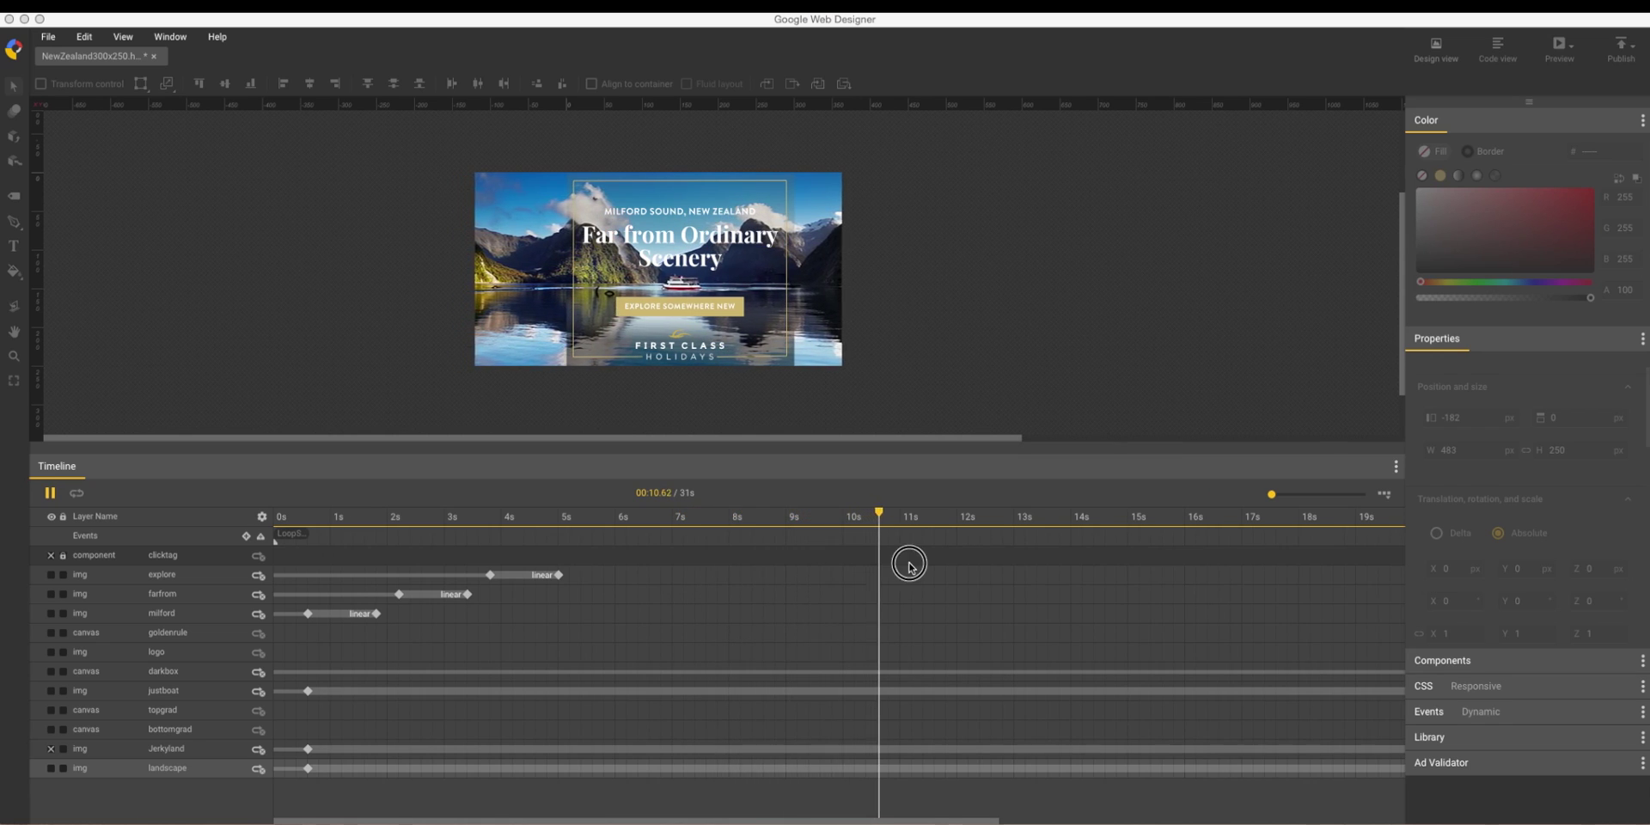
left_click(899, 514)
Step: Rewind and select the landscape layer's keyframe at 0.6s
left_click_drag(899, 514, 225, 514)
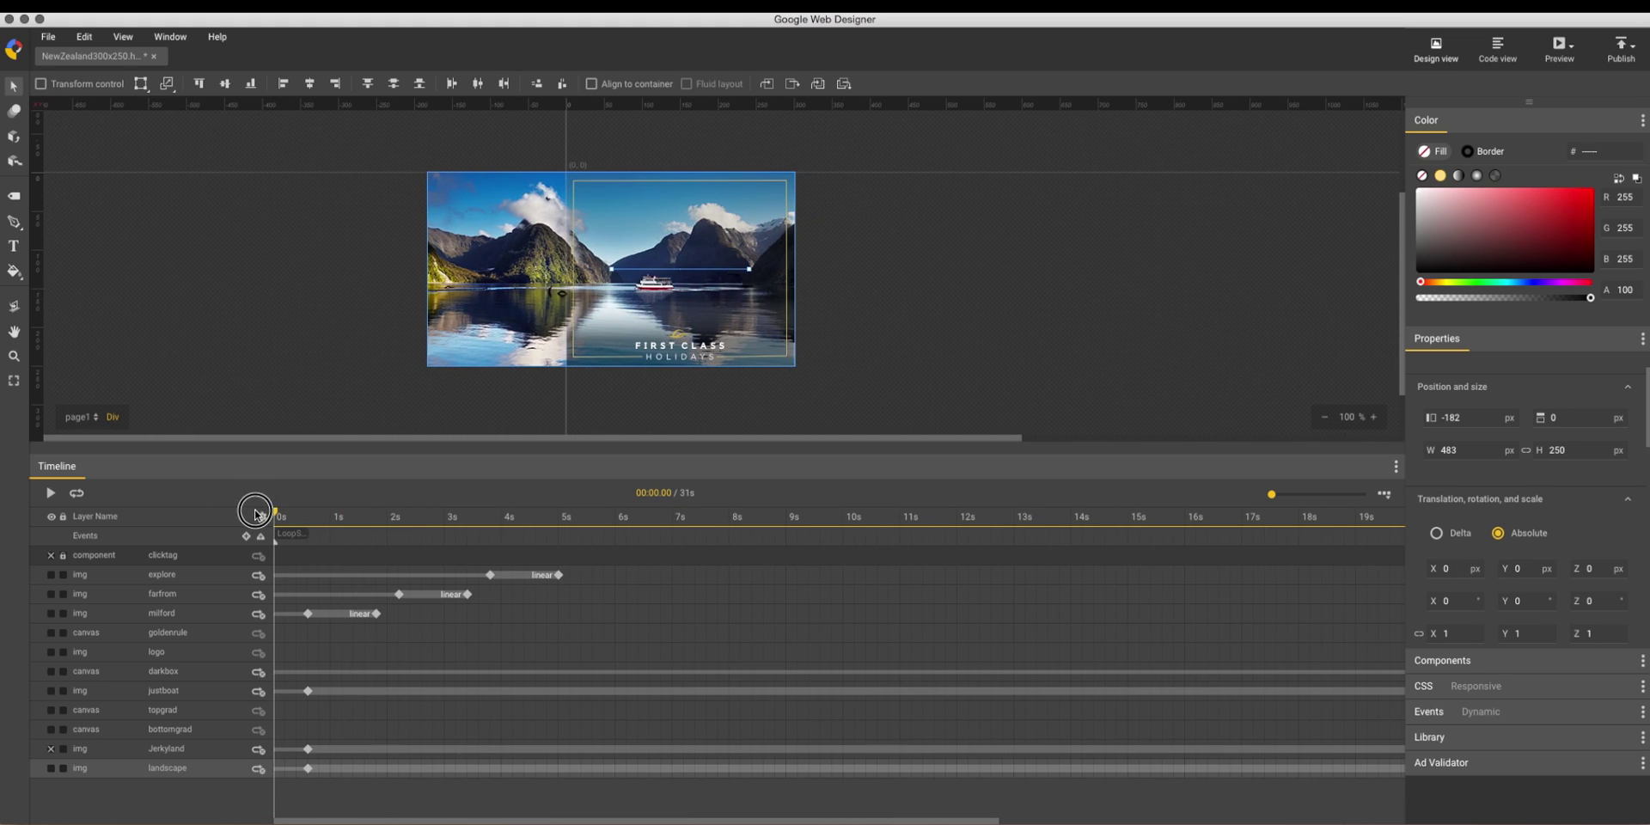
left_click(316, 515)
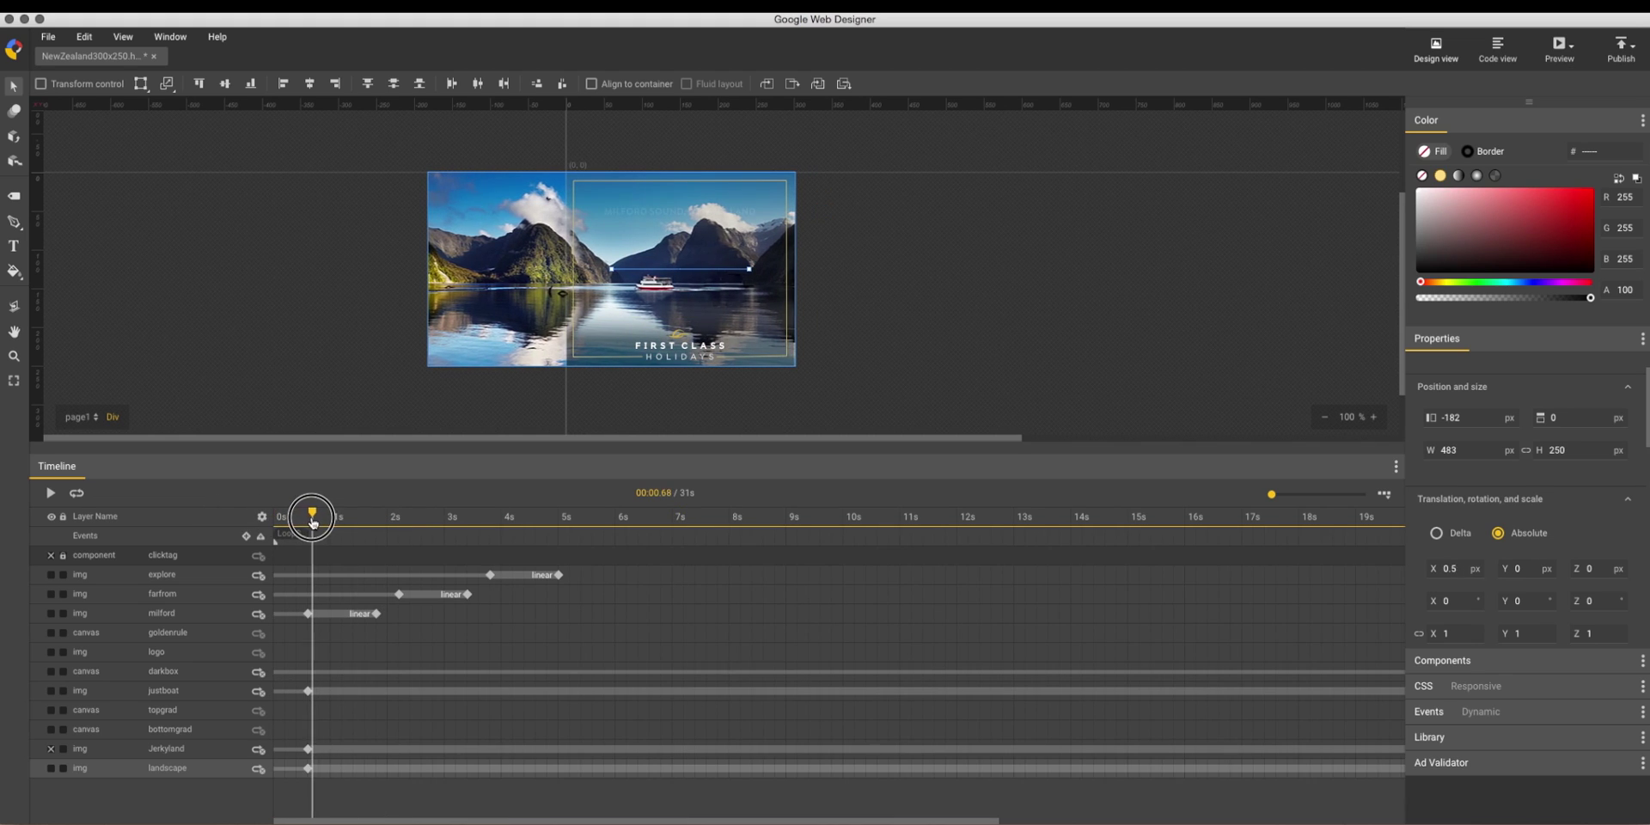
left_click_drag(316, 515, 308, 515)
left_click(309, 770)
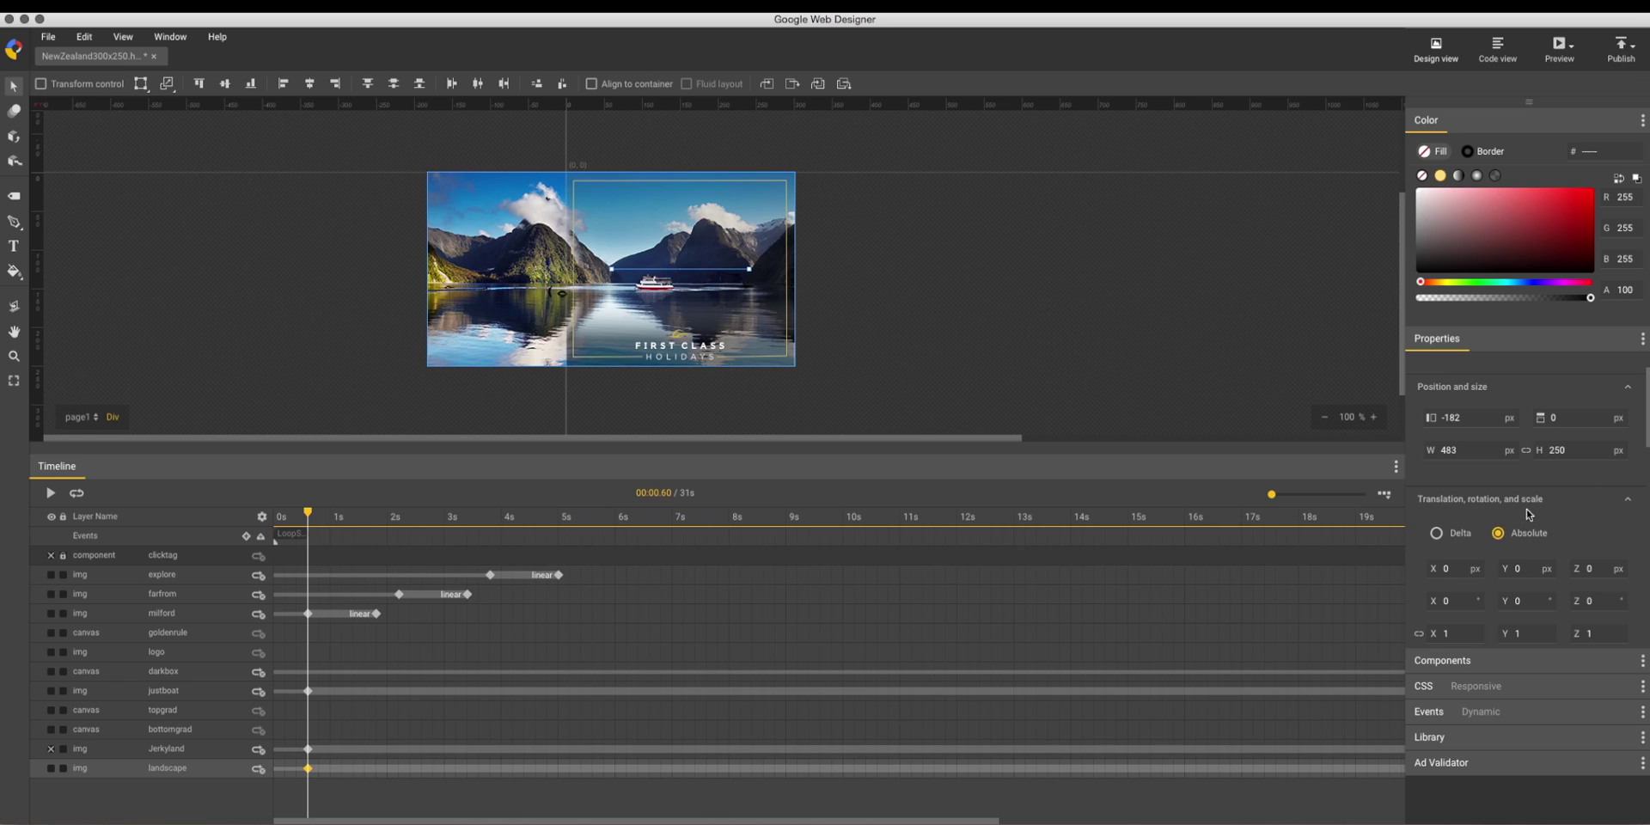
scroll(1513, 550, "down", 3)
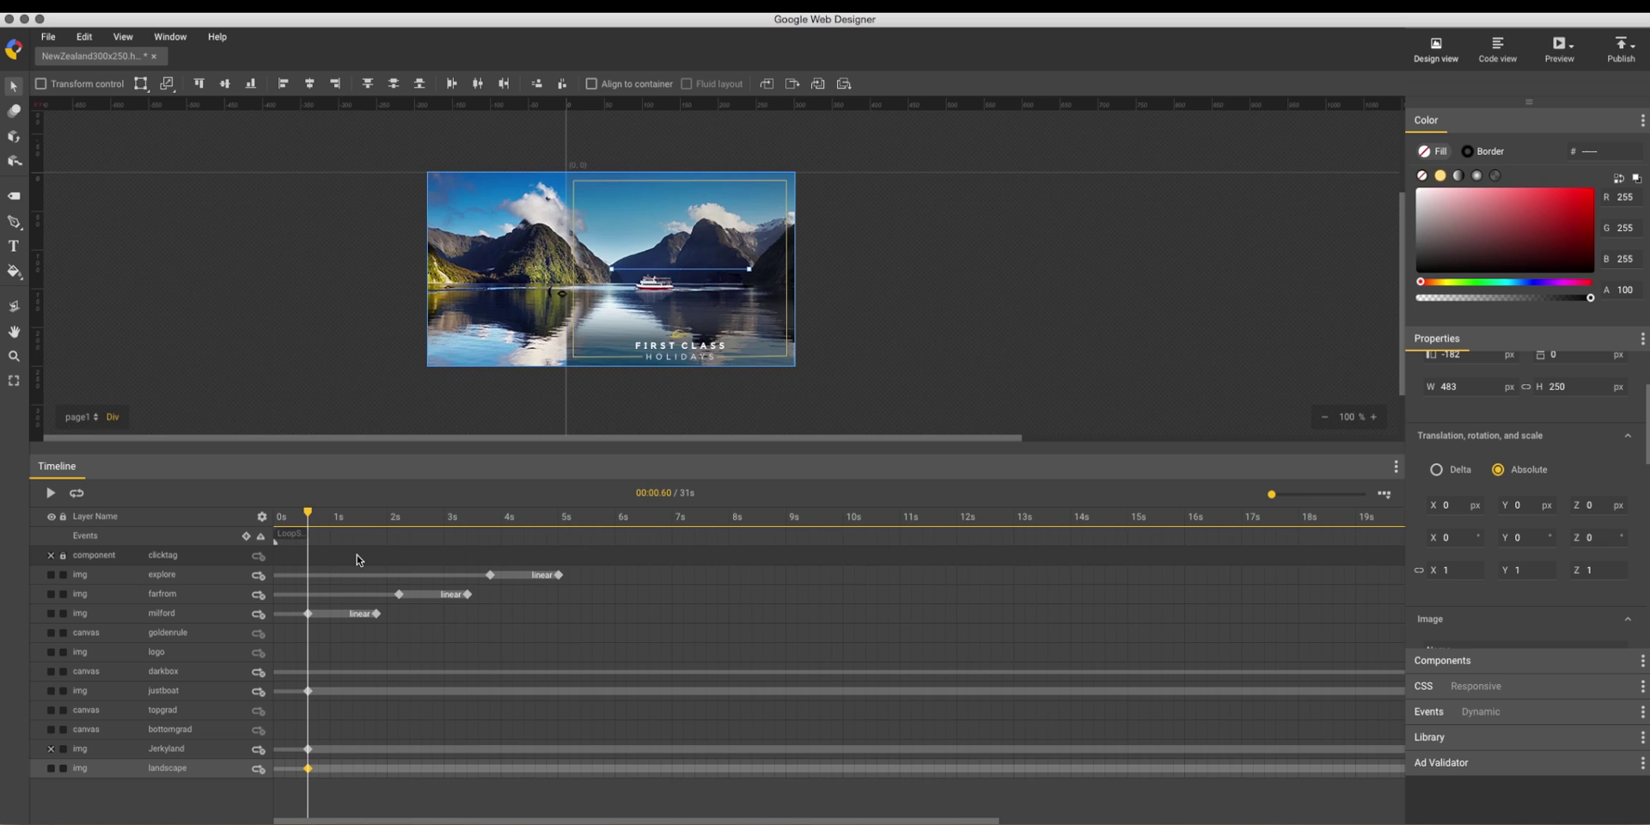
Step: Check the landscape's final keyframe near 30s, then scrub back toward the start
left_click_drag(307, 516, 1173, 560)
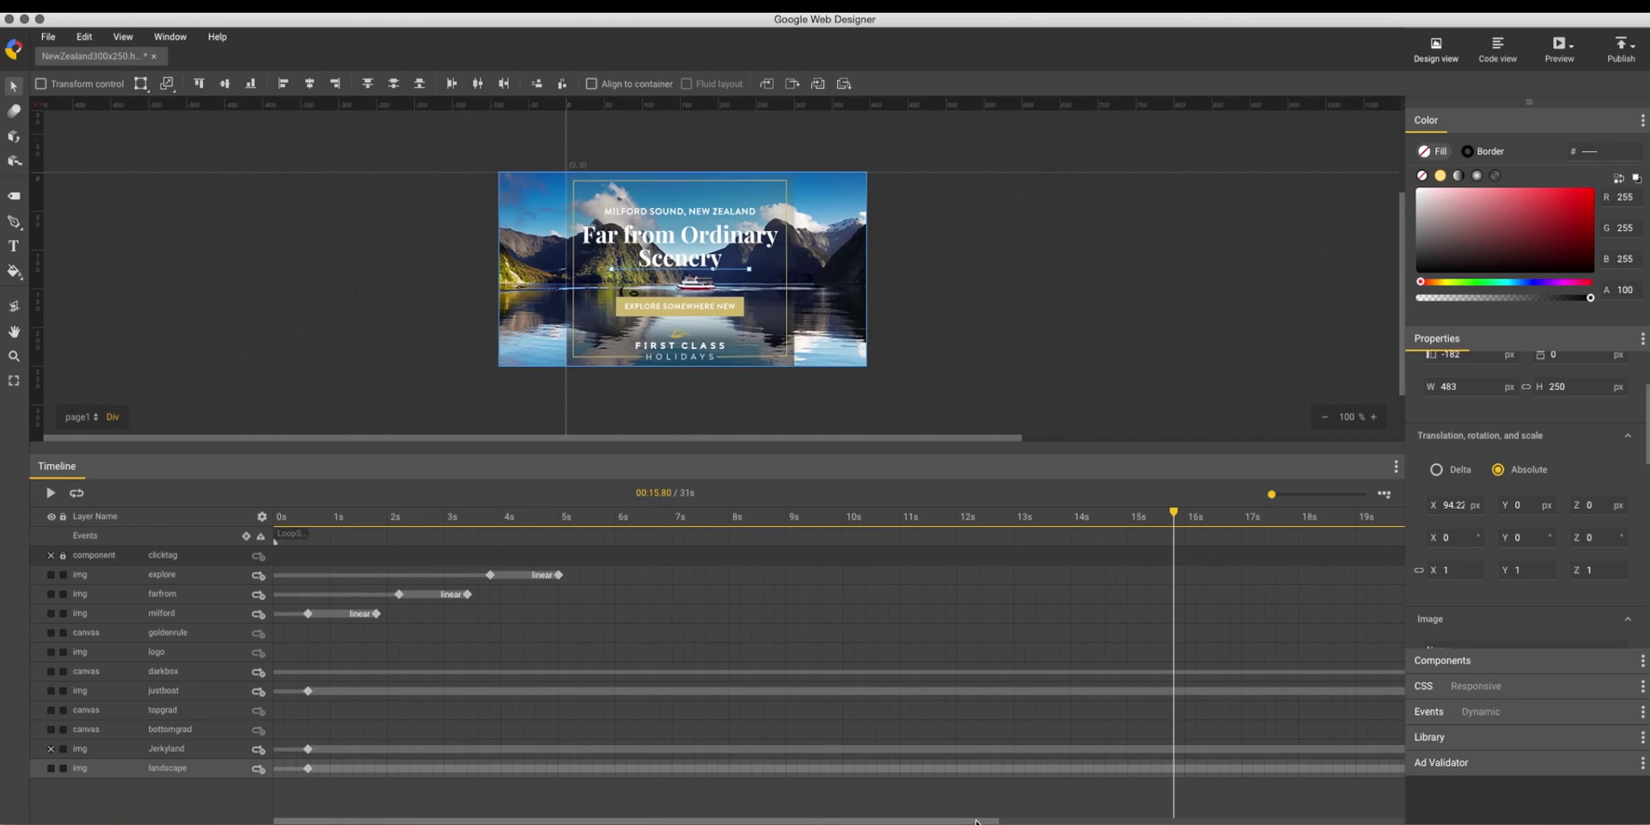
left_click_drag(976, 821, 1428, 803)
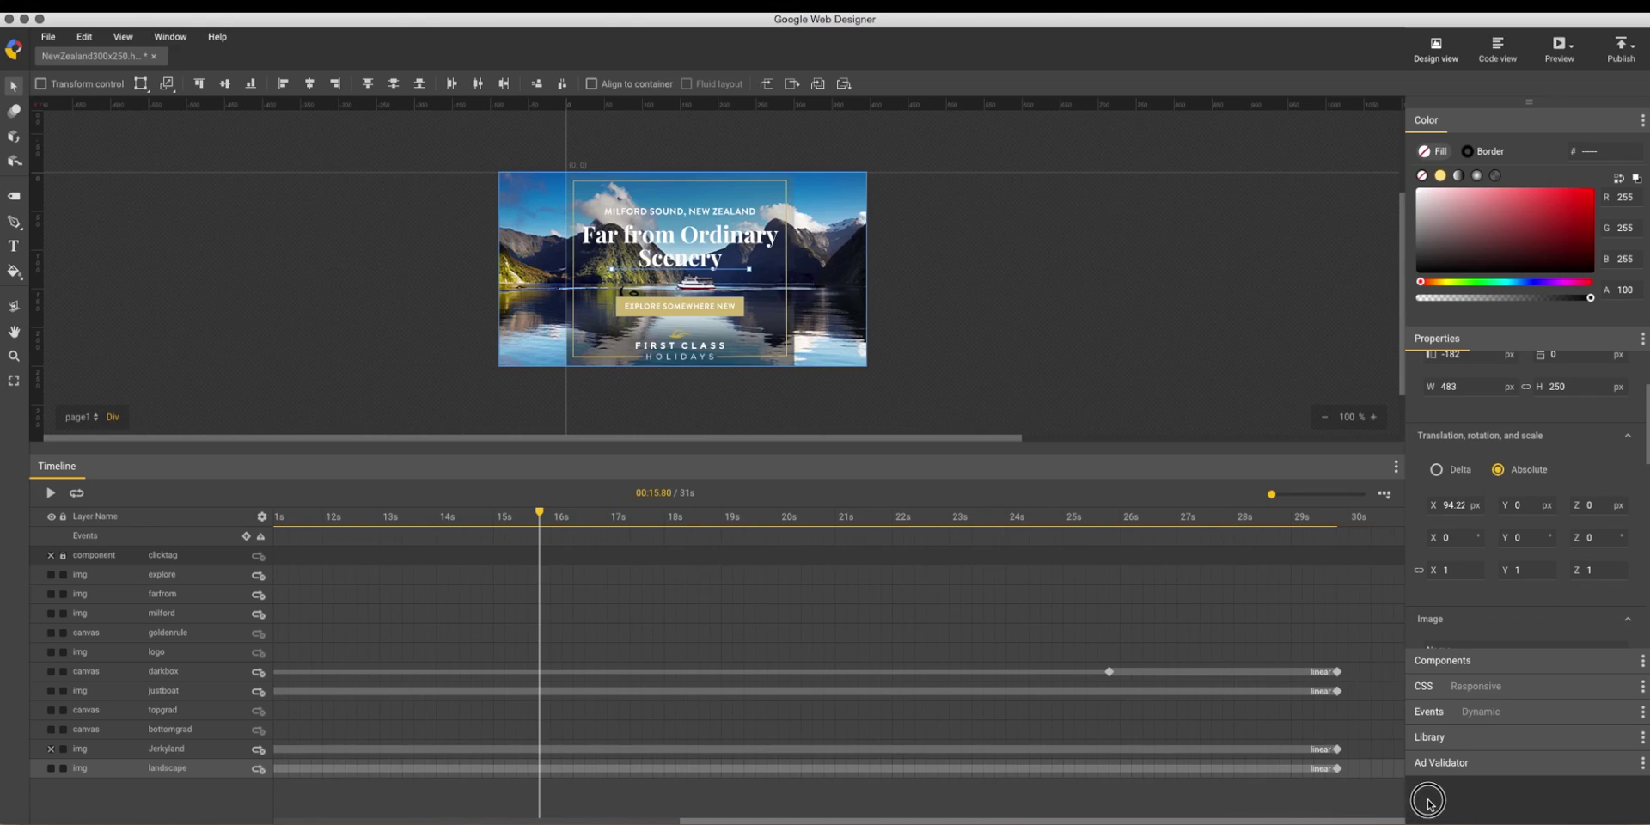
left_click(1337, 769)
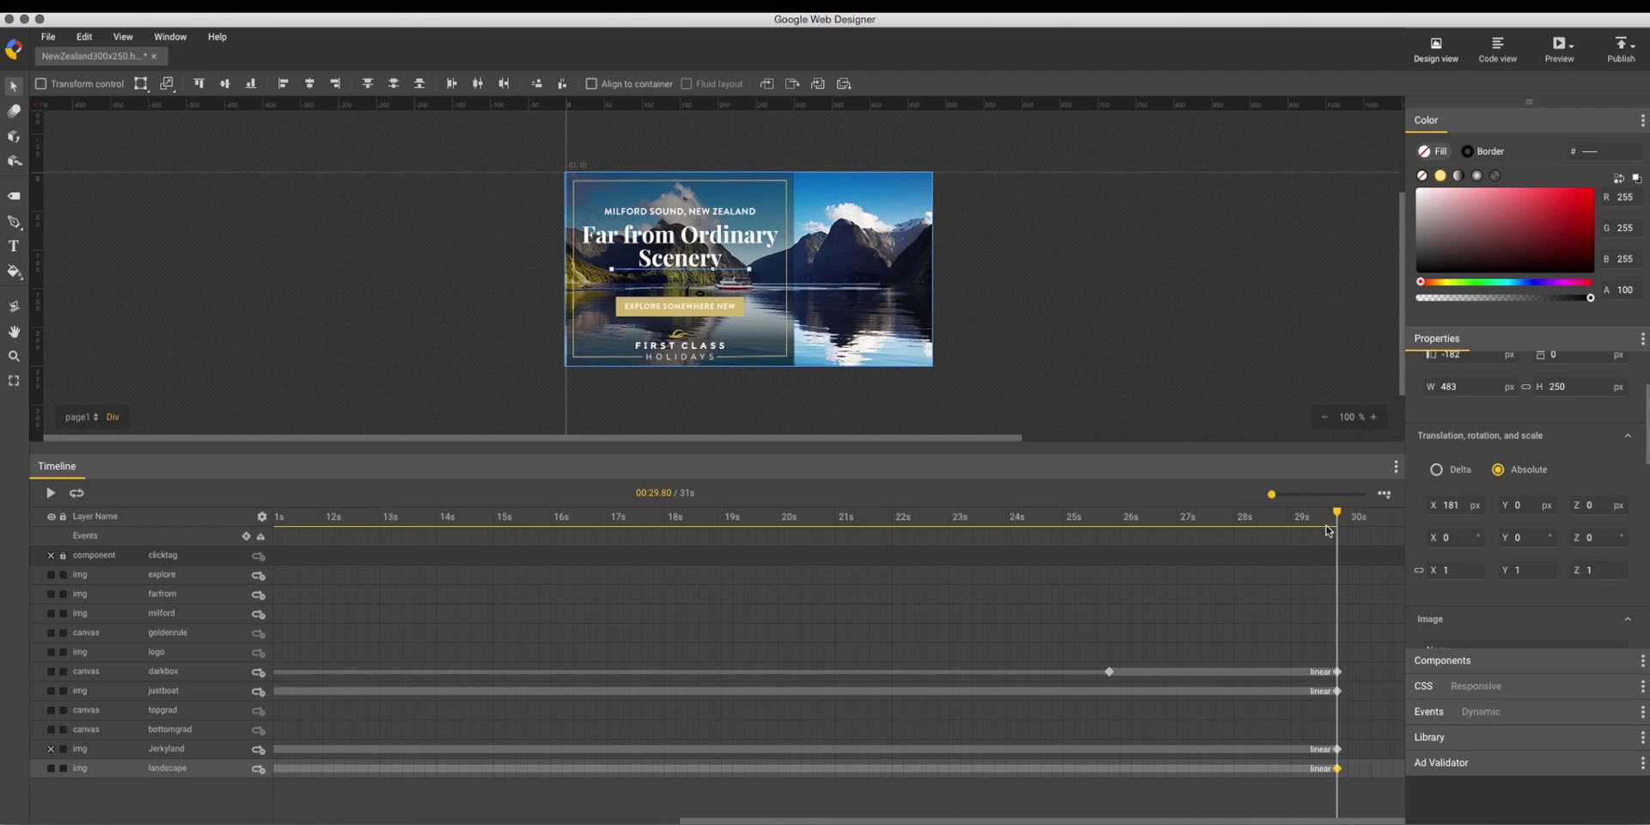
left_click_drag(1338, 515, 597, 559)
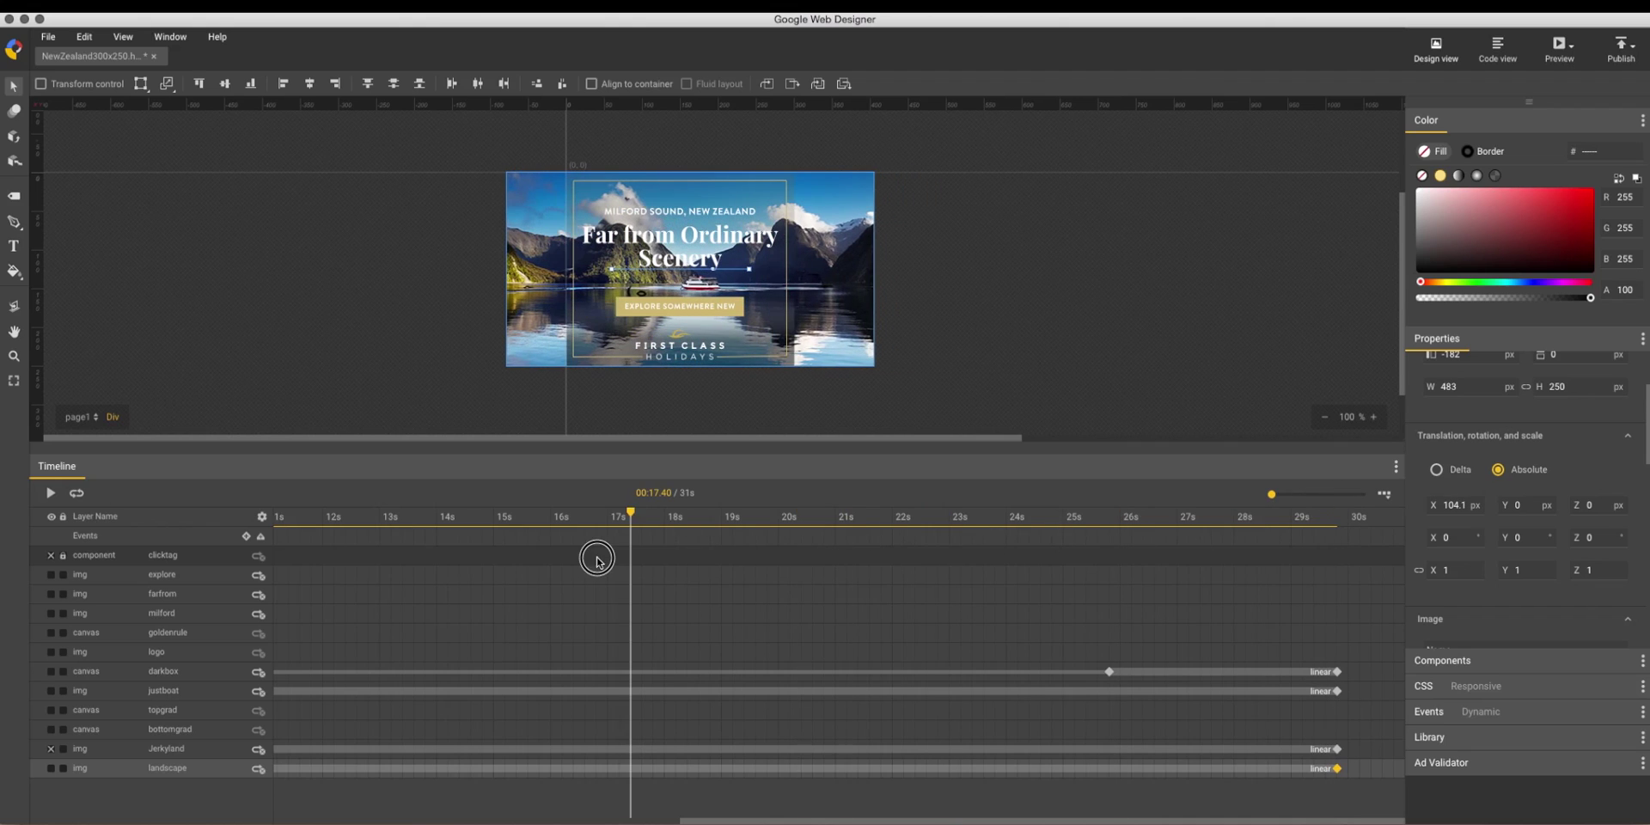
left_click_drag(729, 819, 264, 794)
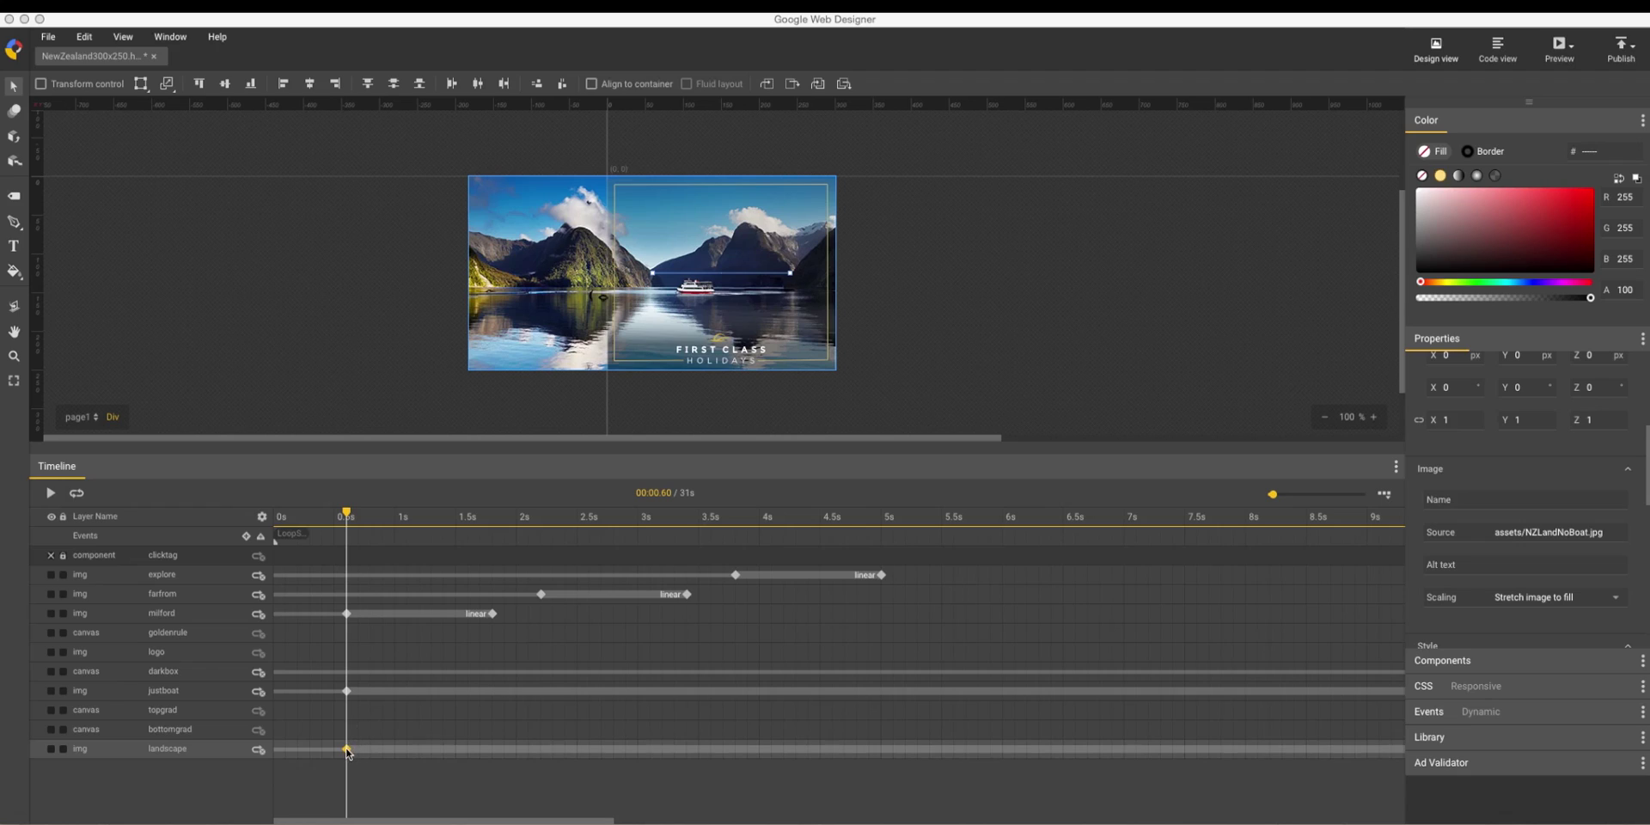
Step: Set the landscape's X, Y and Z scale to 1.03, then preview the ad in a browser
left_click(1460, 417)
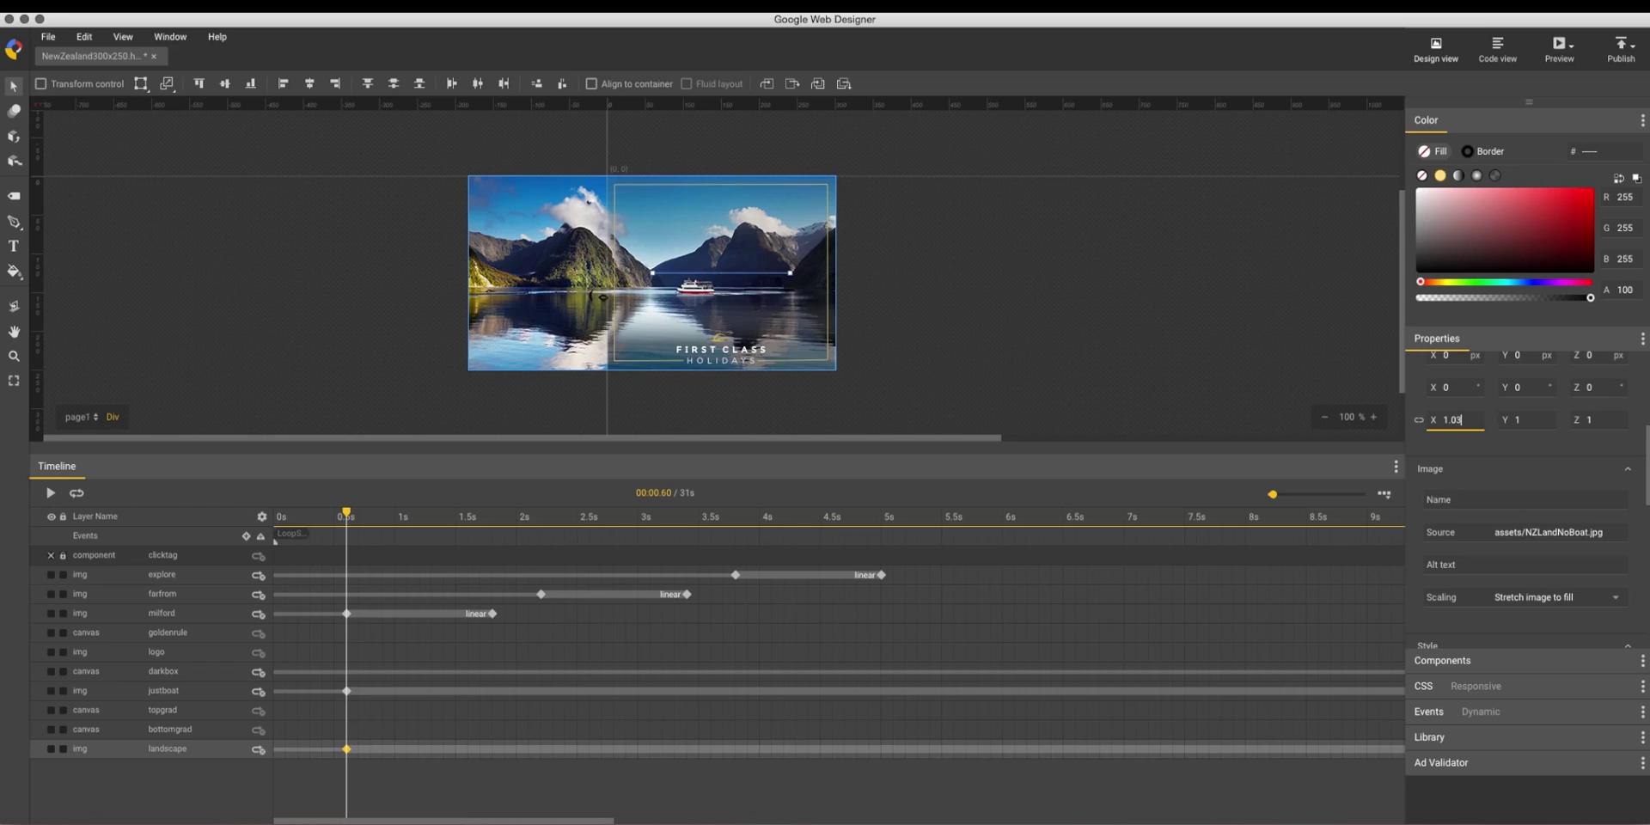
key("Tab")
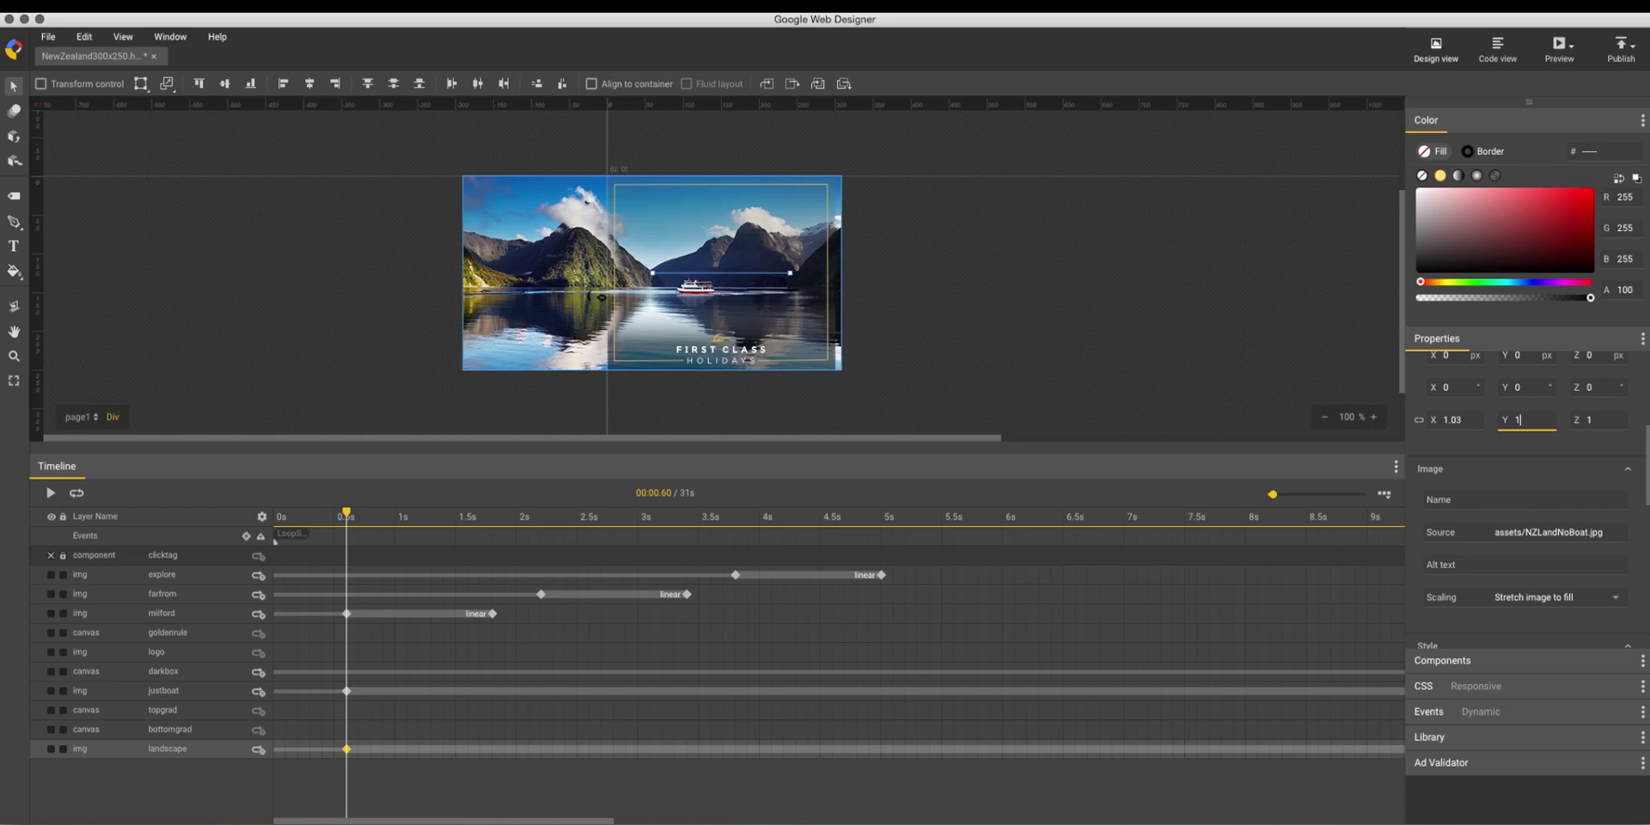
key("Tab")
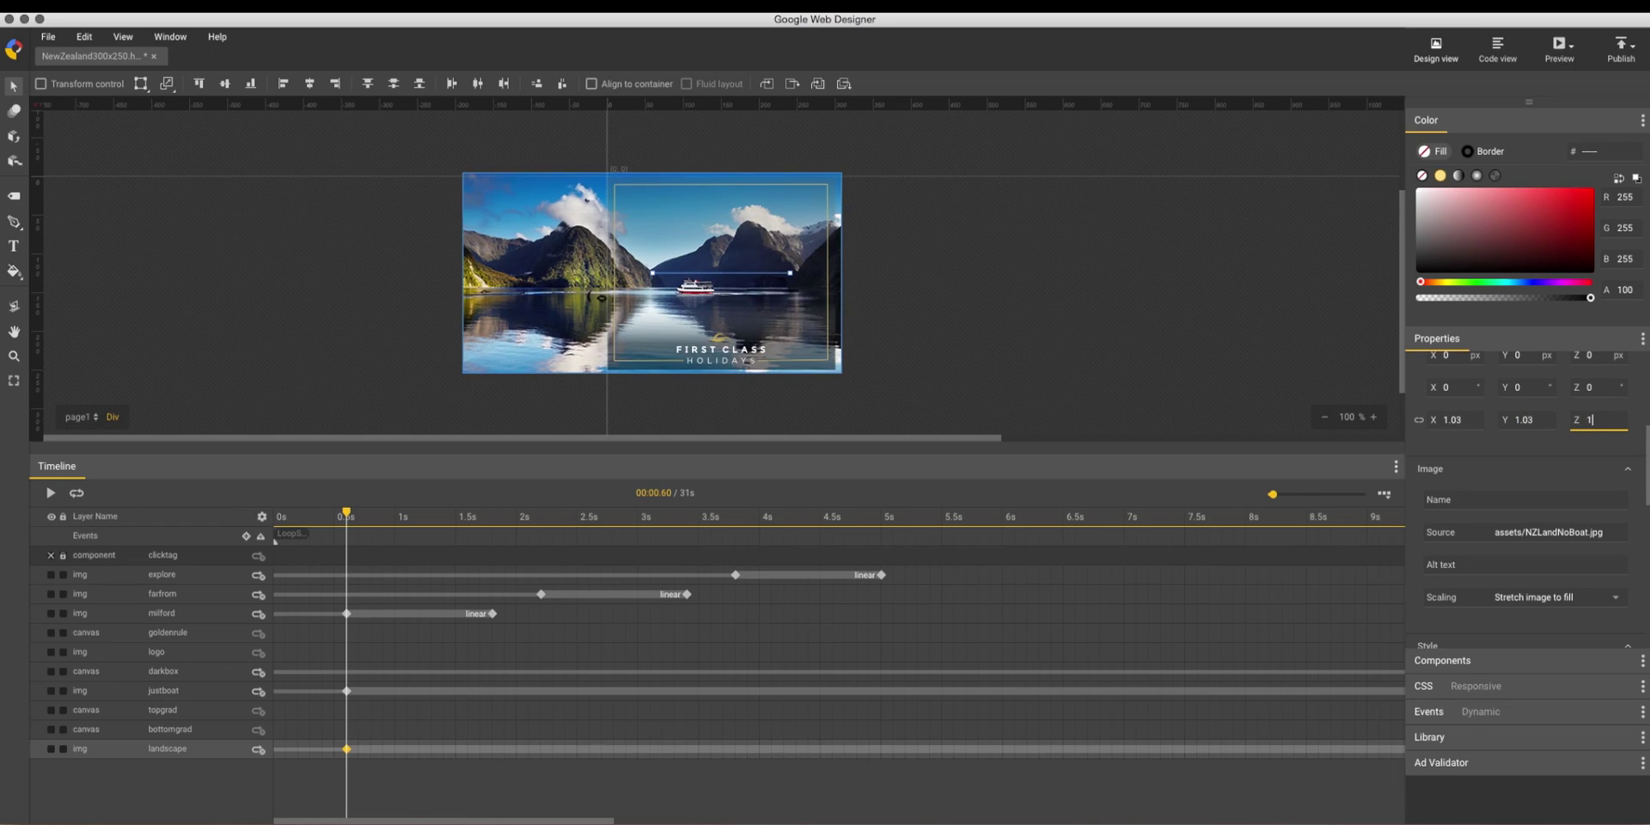
key("Tab")
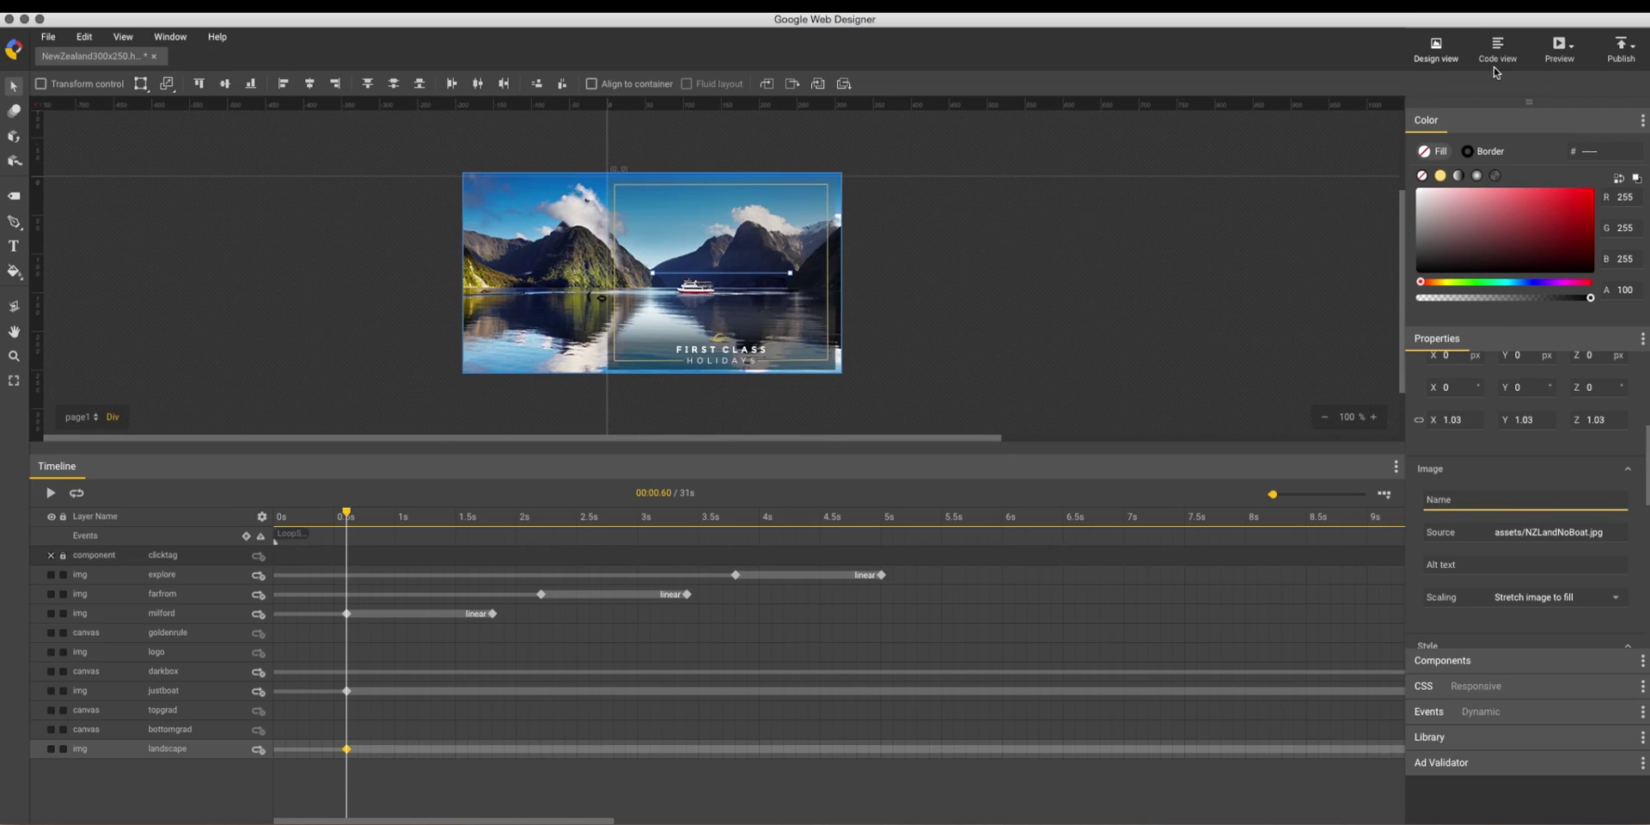
left_click(1561, 49)
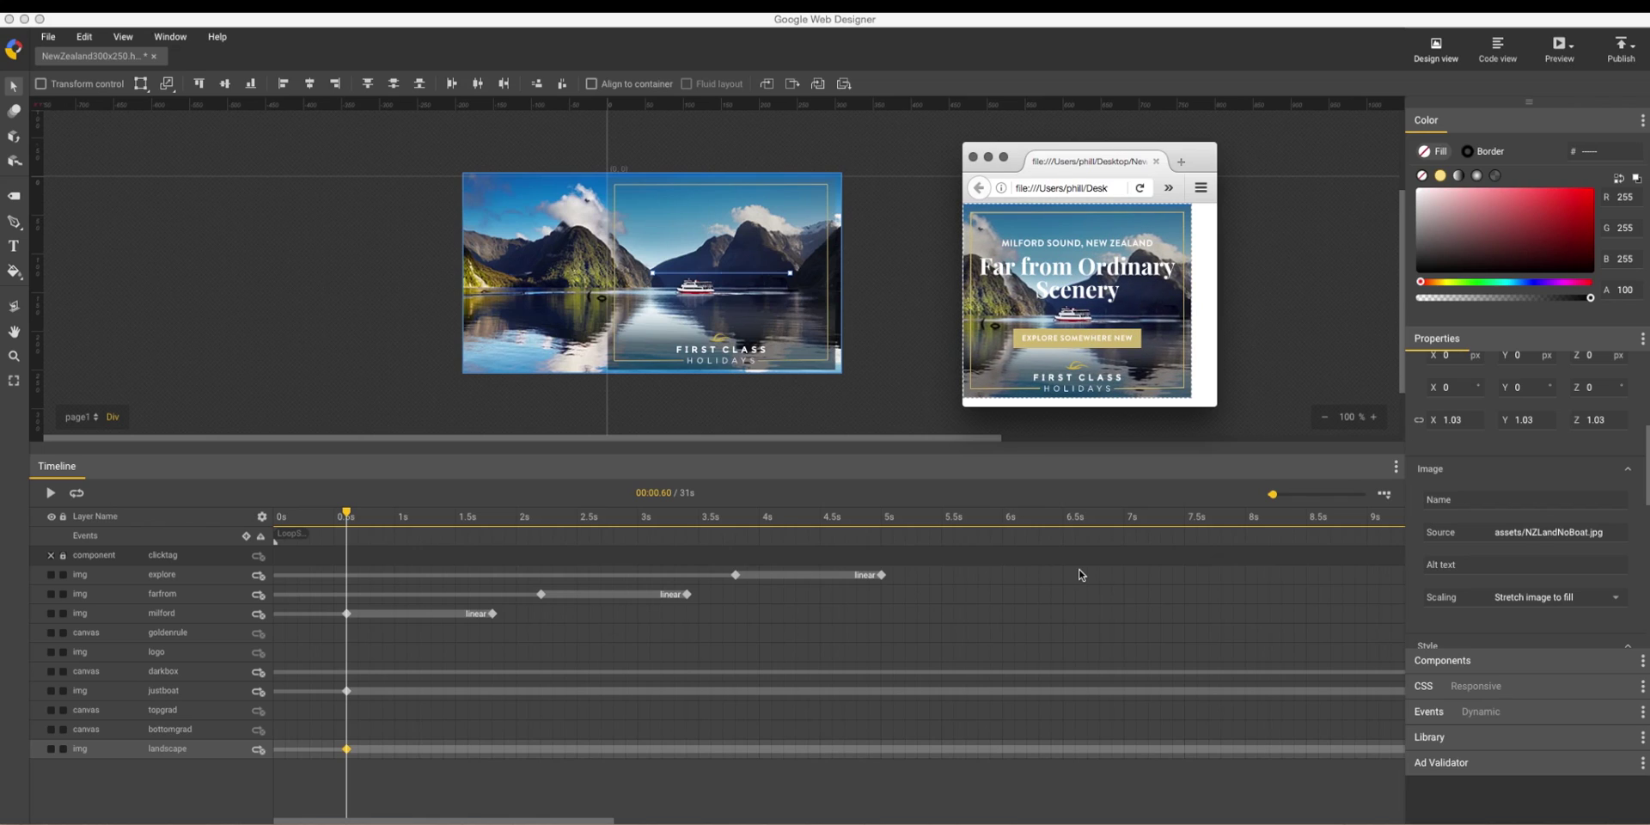
Step: Close the browser preview window to return to the editor
left_click(1157, 160)
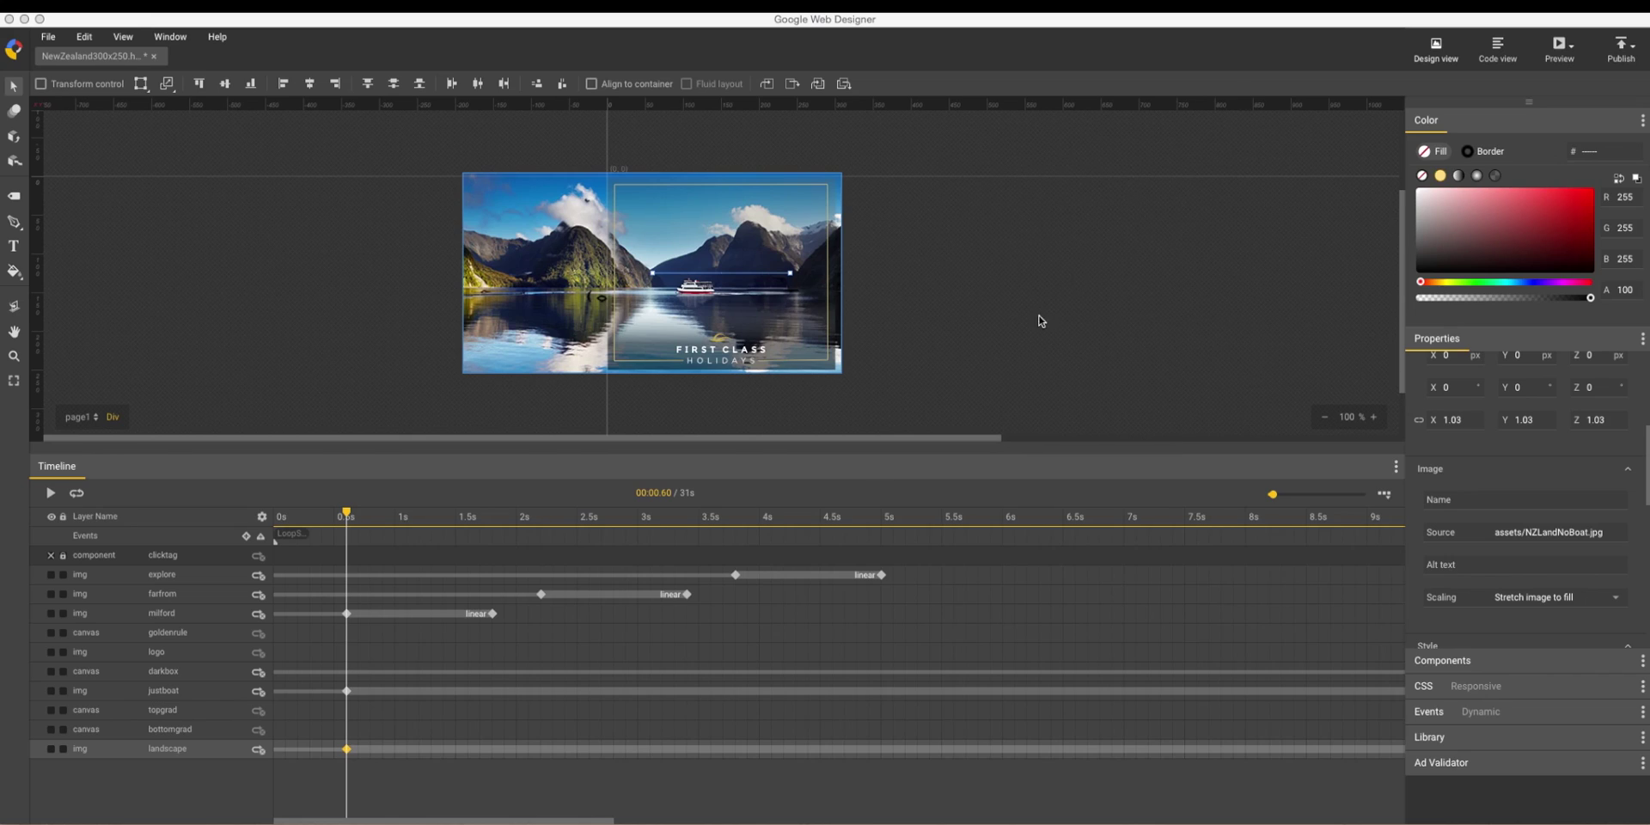
Step: Set the justboat layer's X, Y and Z scale to 1.03 at its 0.6s keyframe
left_click(347, 692)
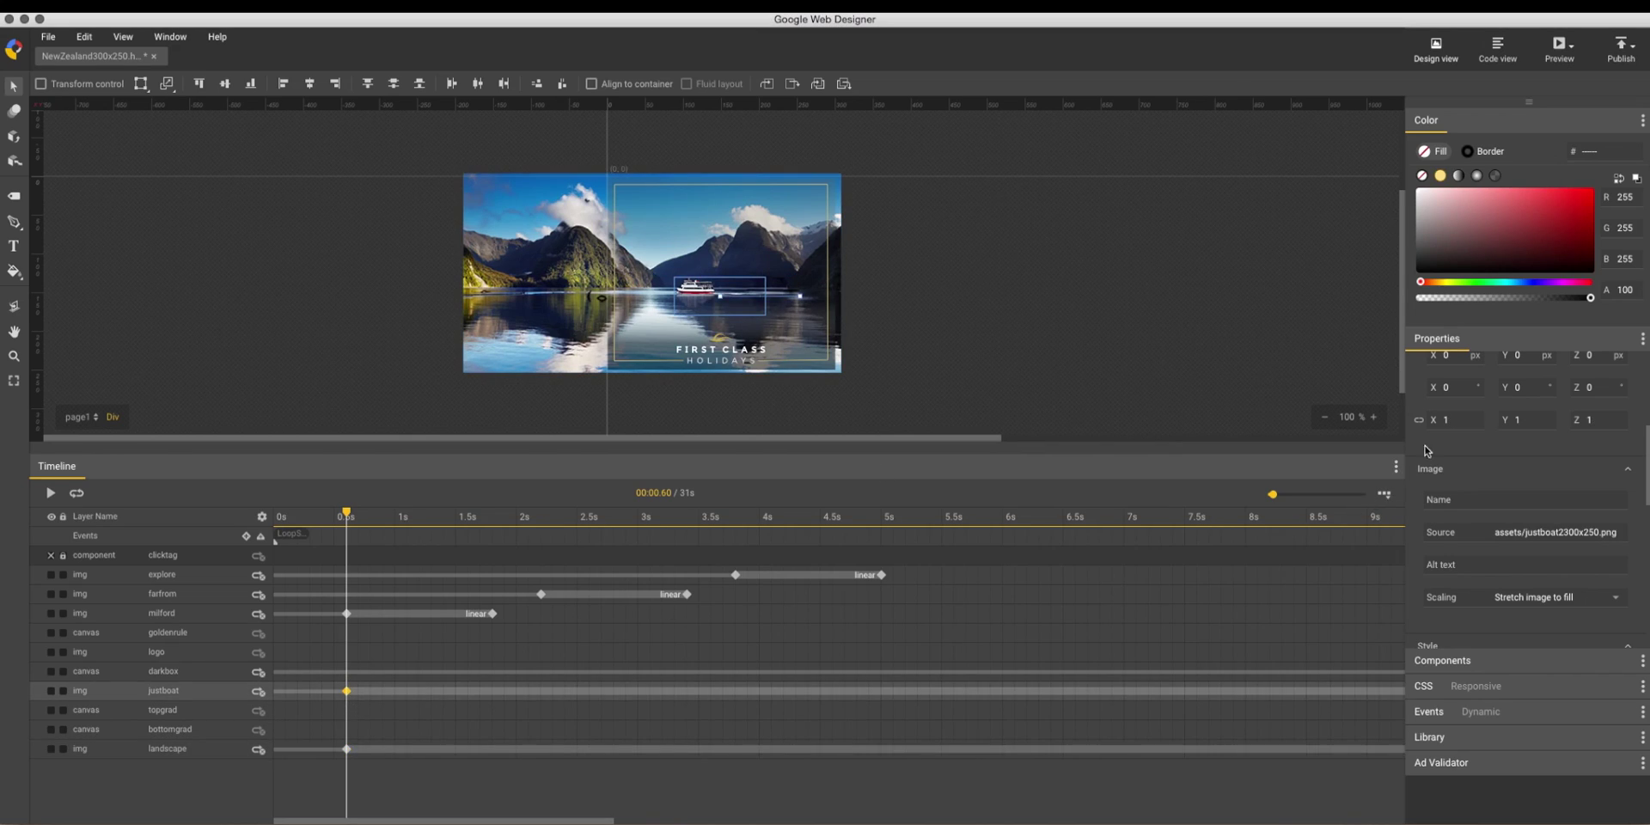
left_click(1449, 420)
key("Tab")
key("Tab")
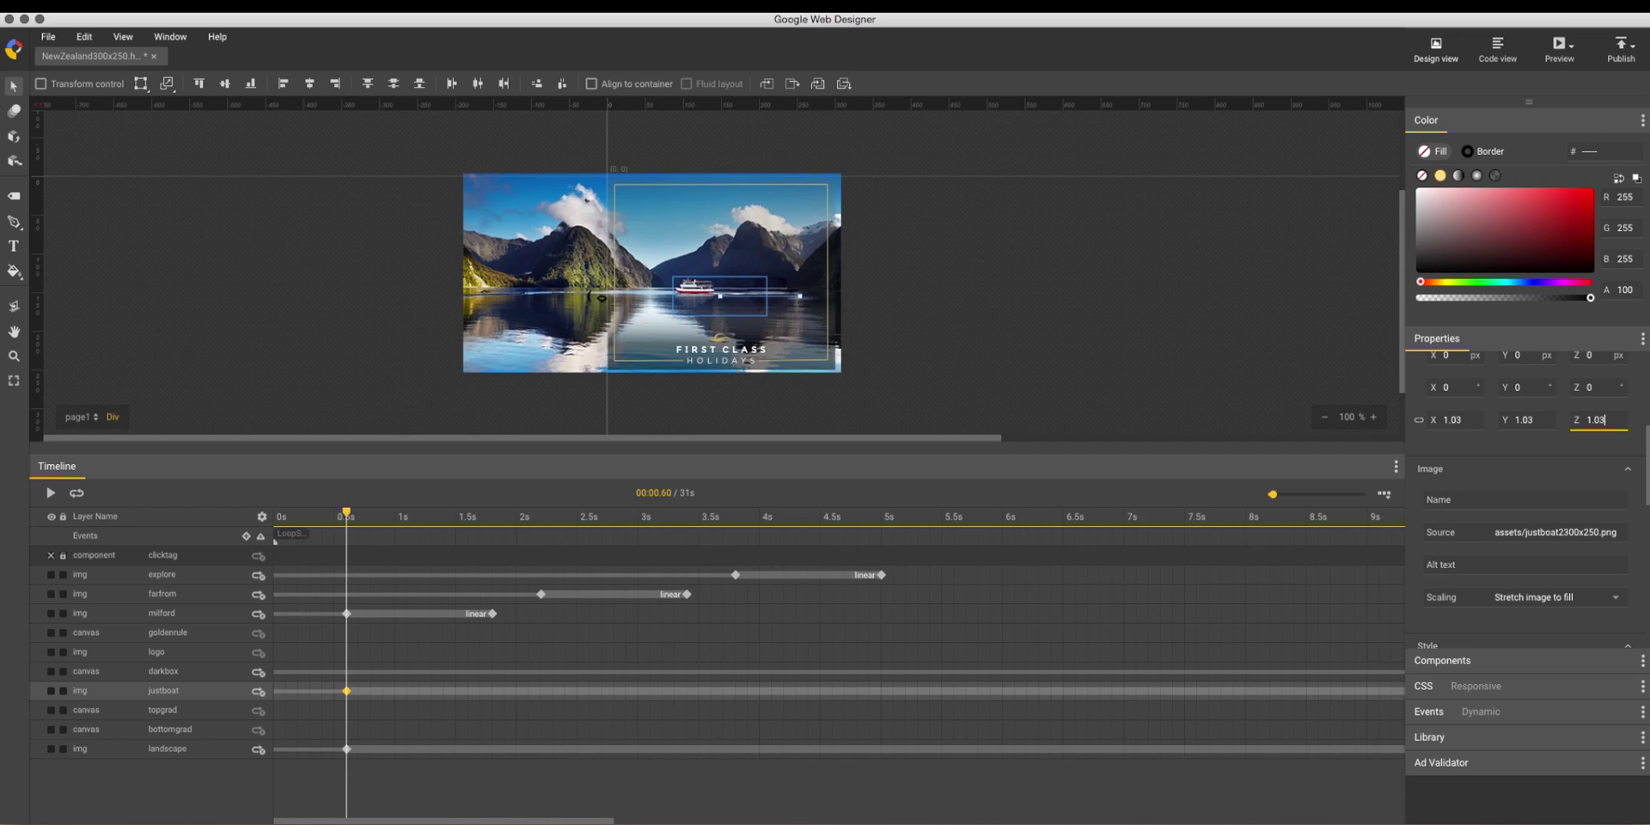
key("Tab")
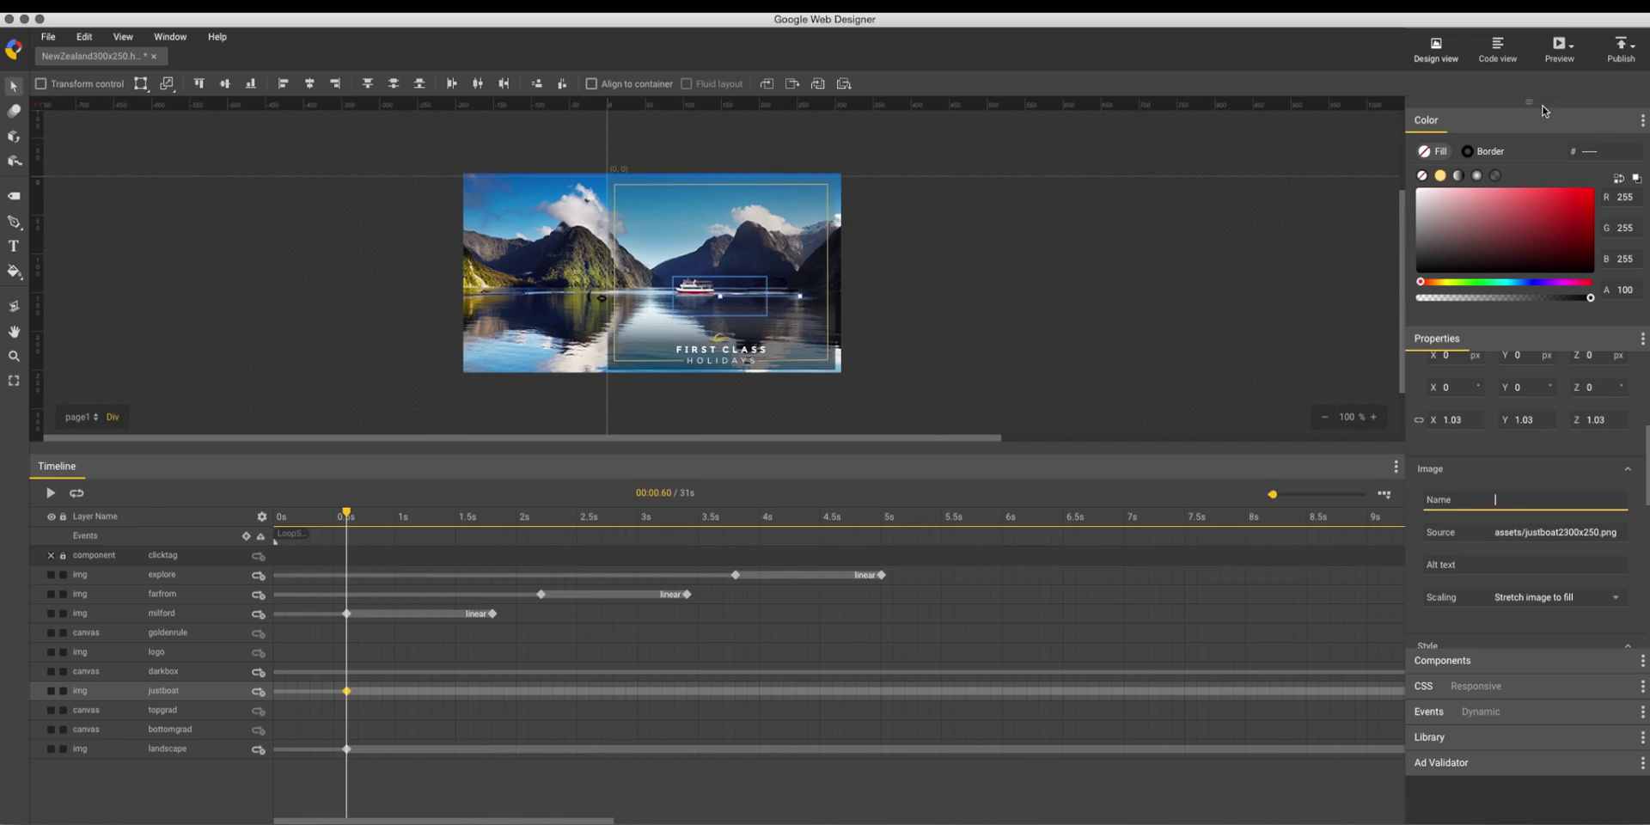
left_click(1566, 49)
Step: Preview the updated banner in Firefox
left_click(1554, 109)
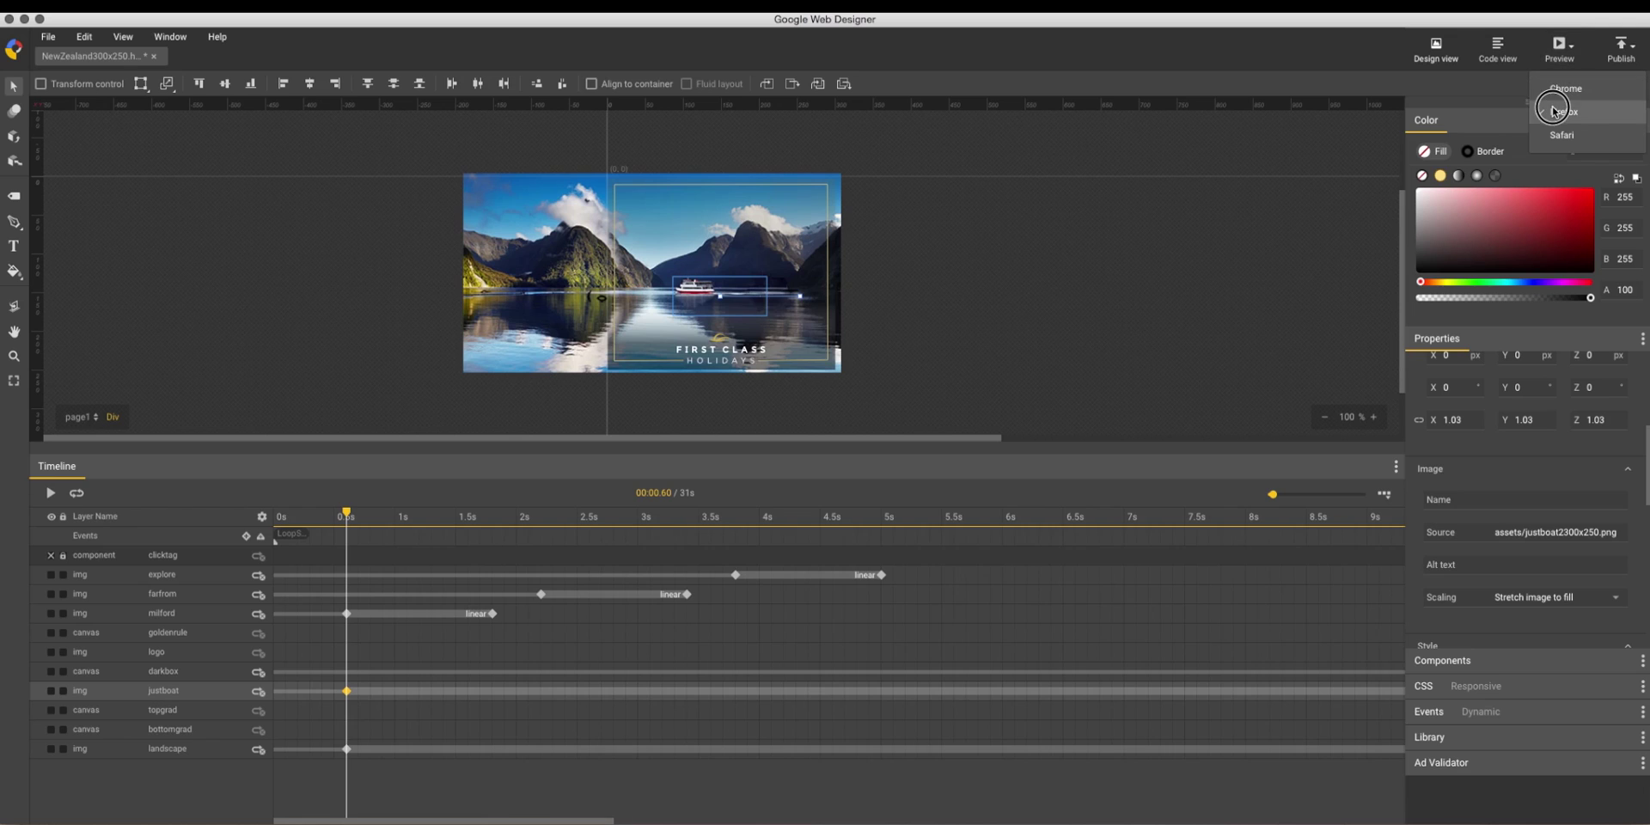